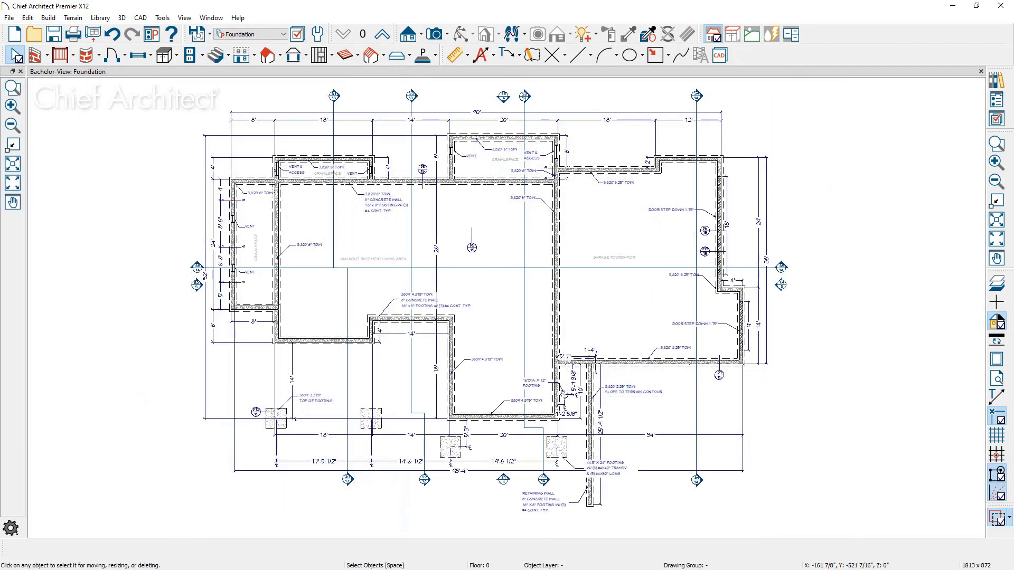
Step: Switch to the Kitchen & Bath plan view and open the Framing Floor view's specification for editing
left_click(286, 35)
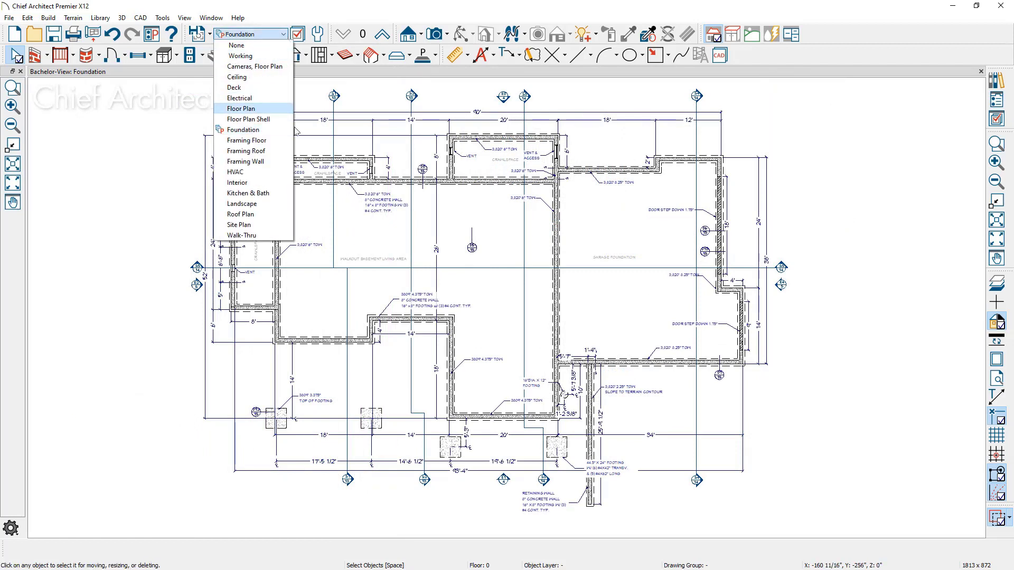
left_click(284, 195)
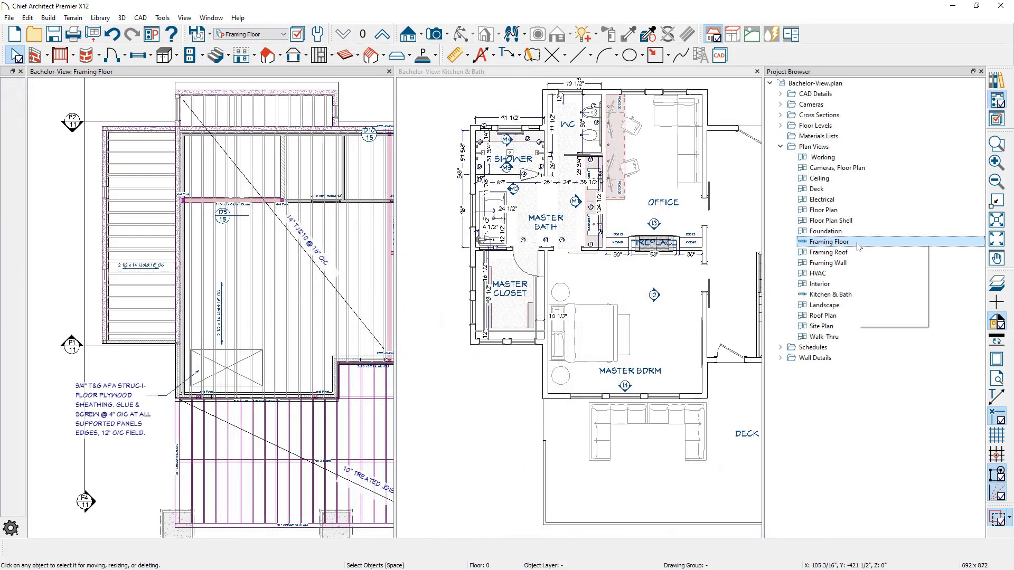
right_click(859, 246)
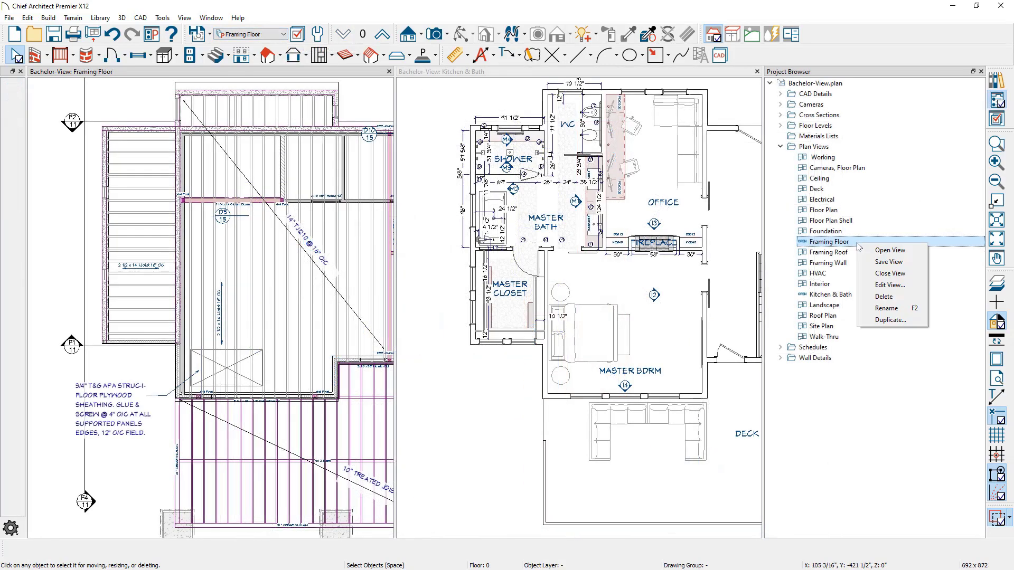
left_click(866, 286)
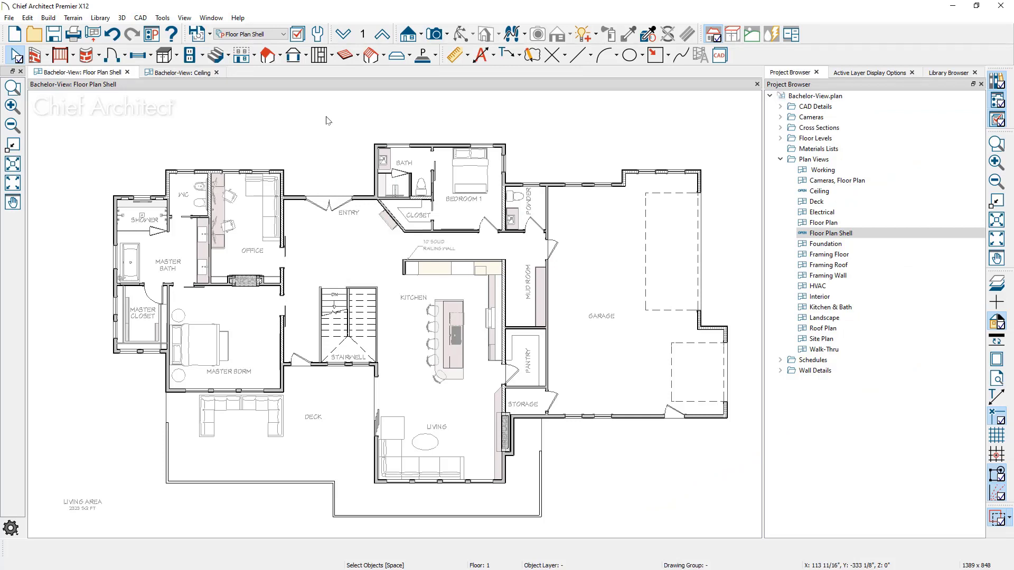
Step: Open the Electrical saved plan view and compare it with the Ceiling and Floor Plan Shell views
left_click(285, 36)
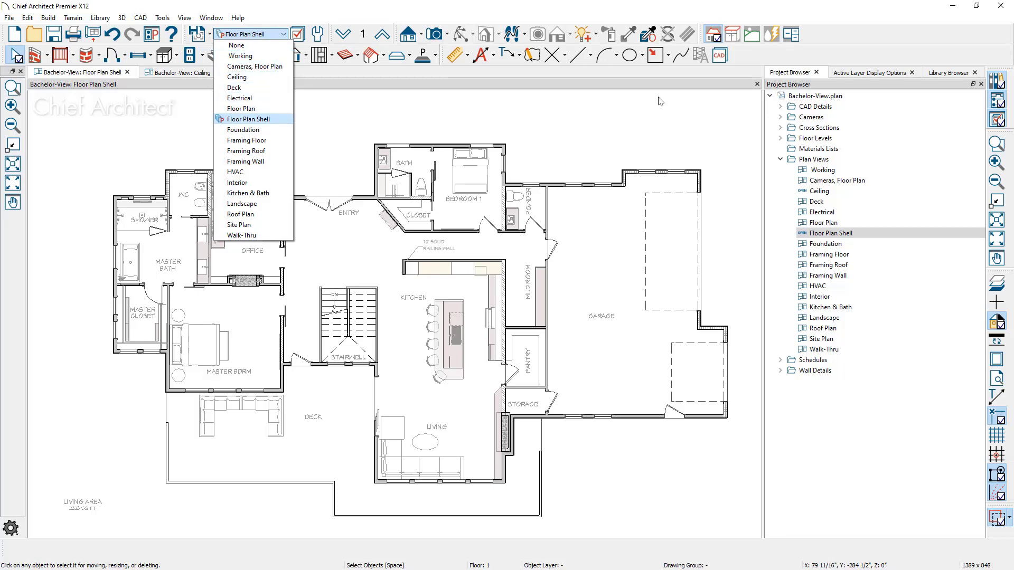
left_click(809, 78)
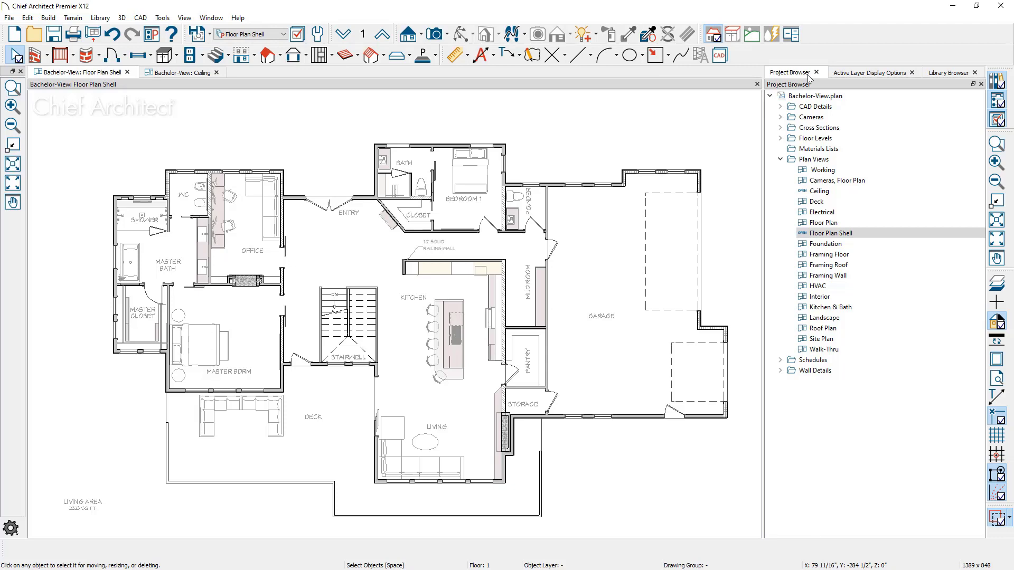
left_click(851, 161)
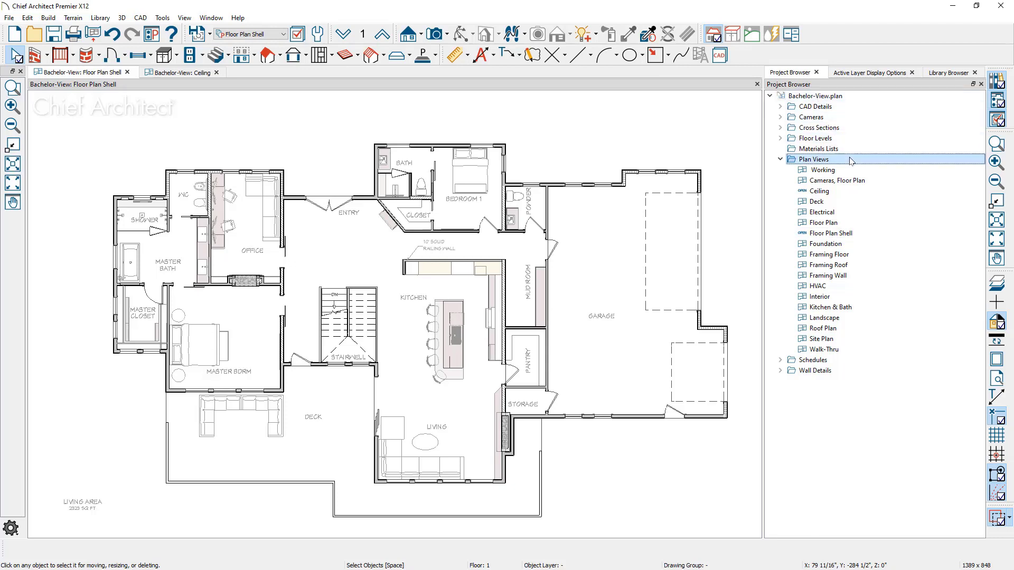
double_click(856, 212)
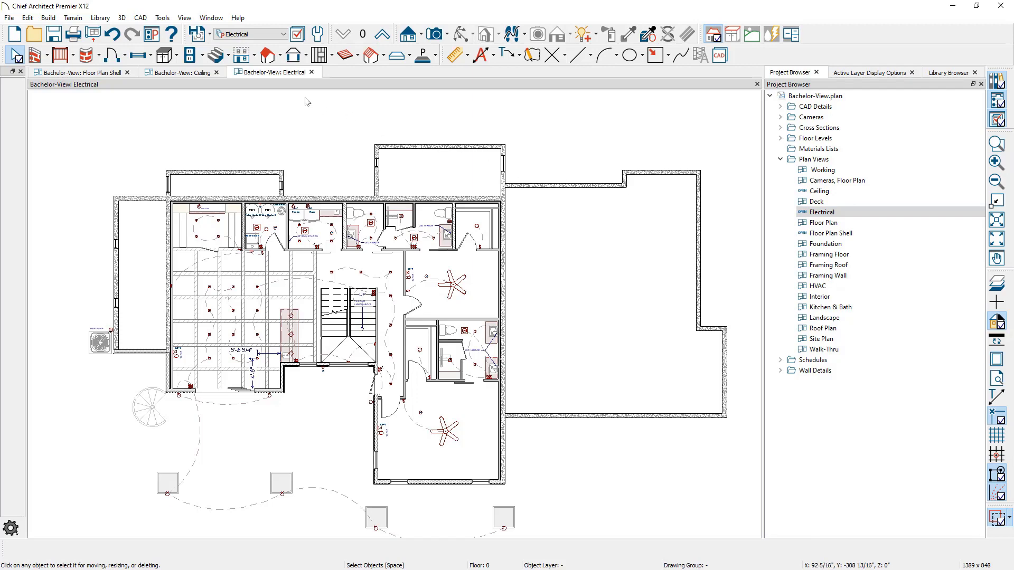
left_click(192, 75)
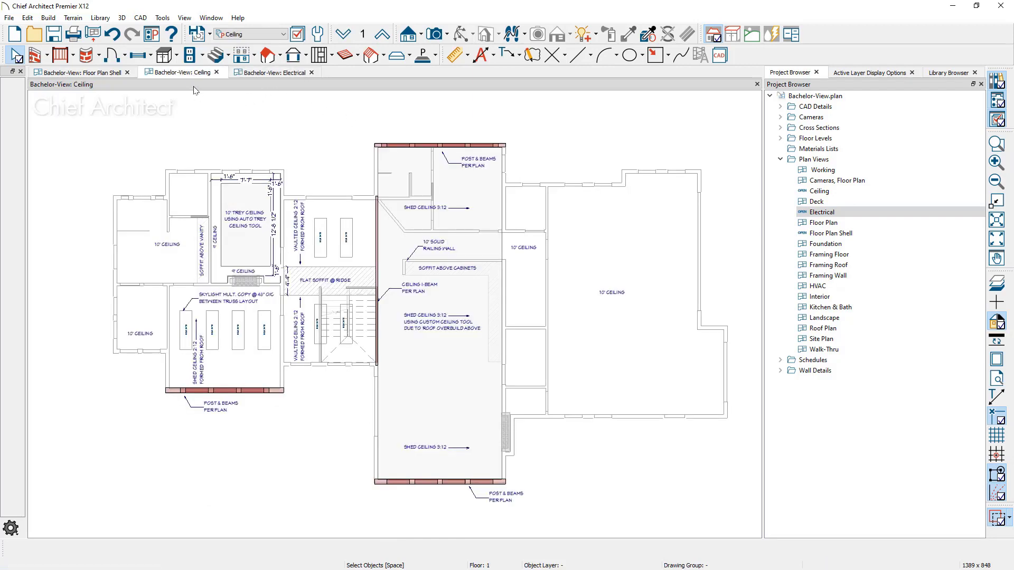
left_click(110, 74)
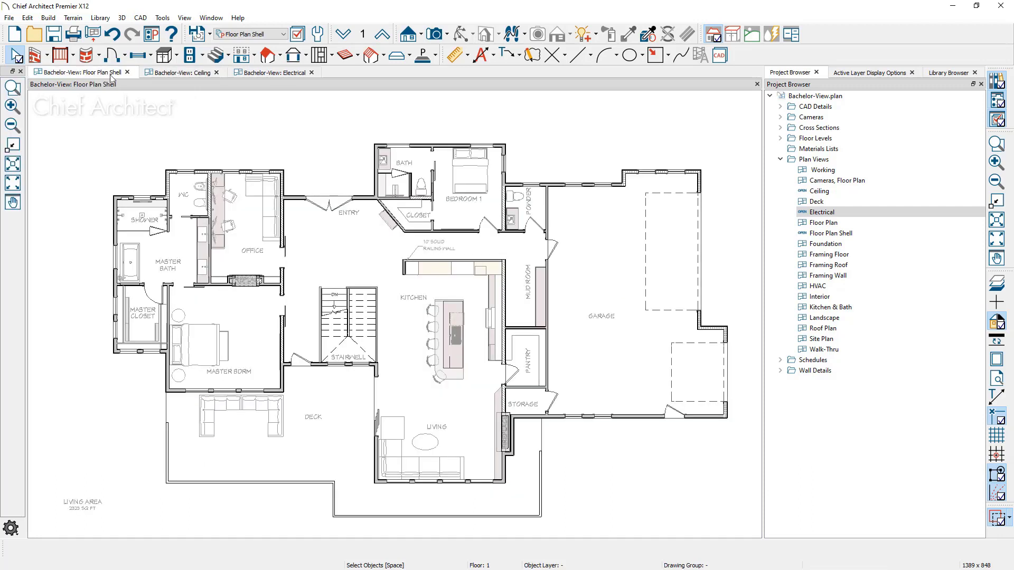
Step: Open the Foundation saved plan view and compare it with the Electrical, Ceiling and Floor Plan Shell views
left_click(884, 162)
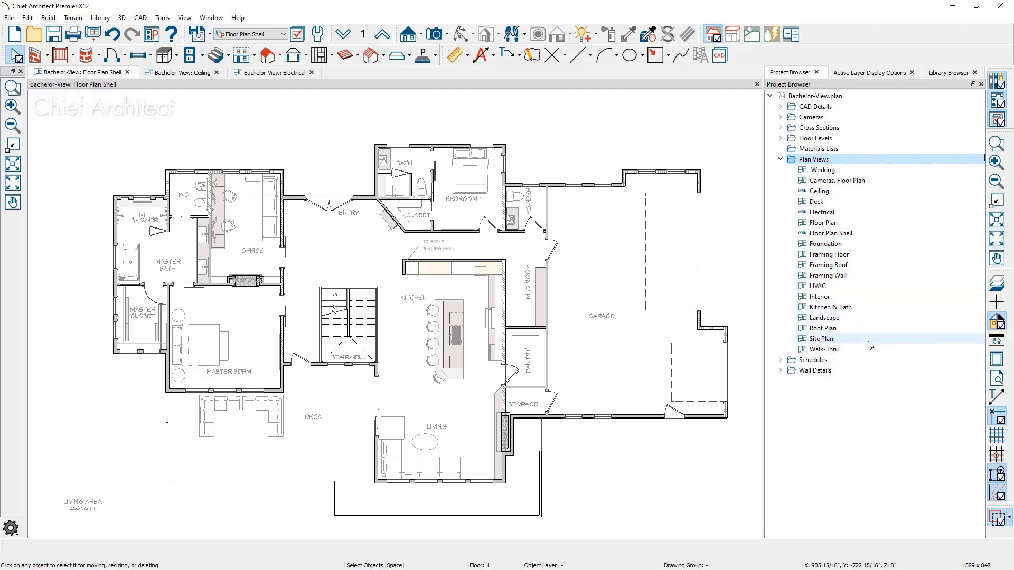
double_click(862, 247)
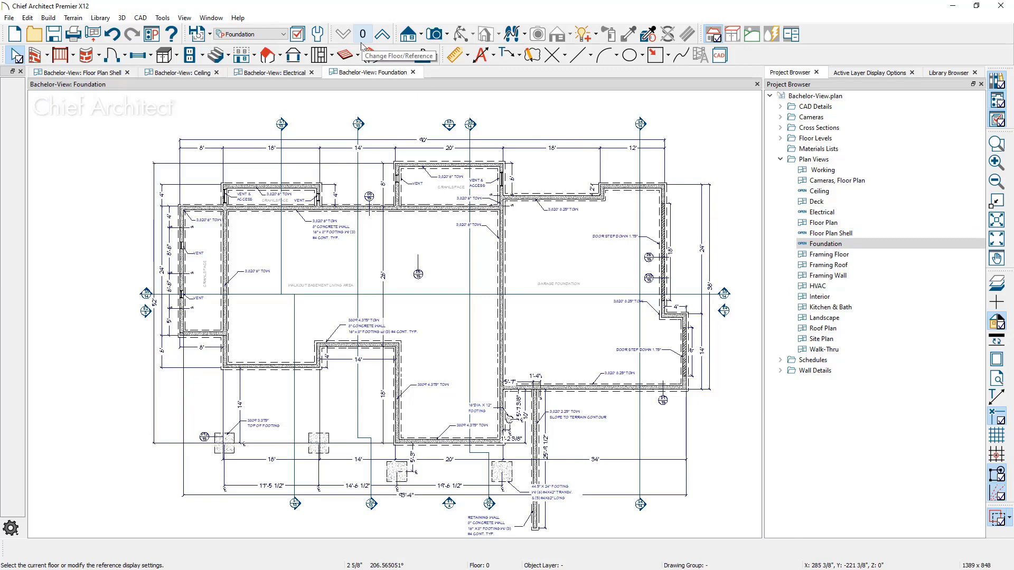
left_click(295, 78)
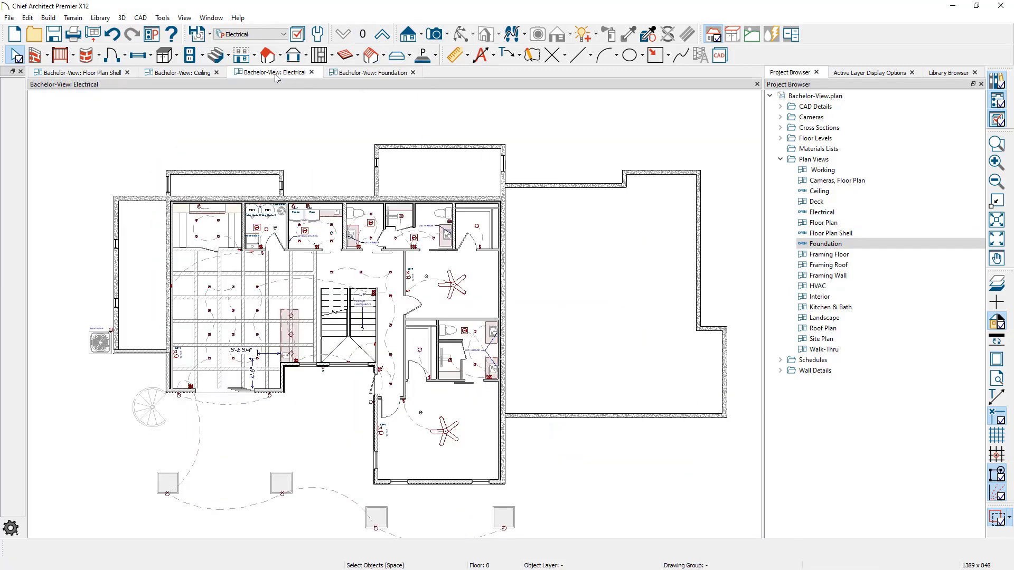
left_click(199, 74)
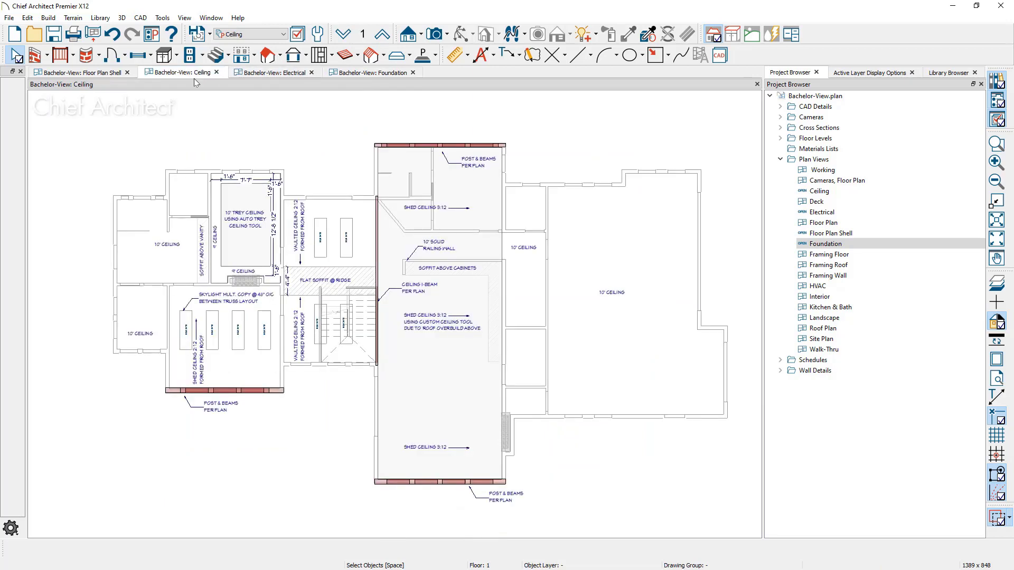
left_click(108, 74)
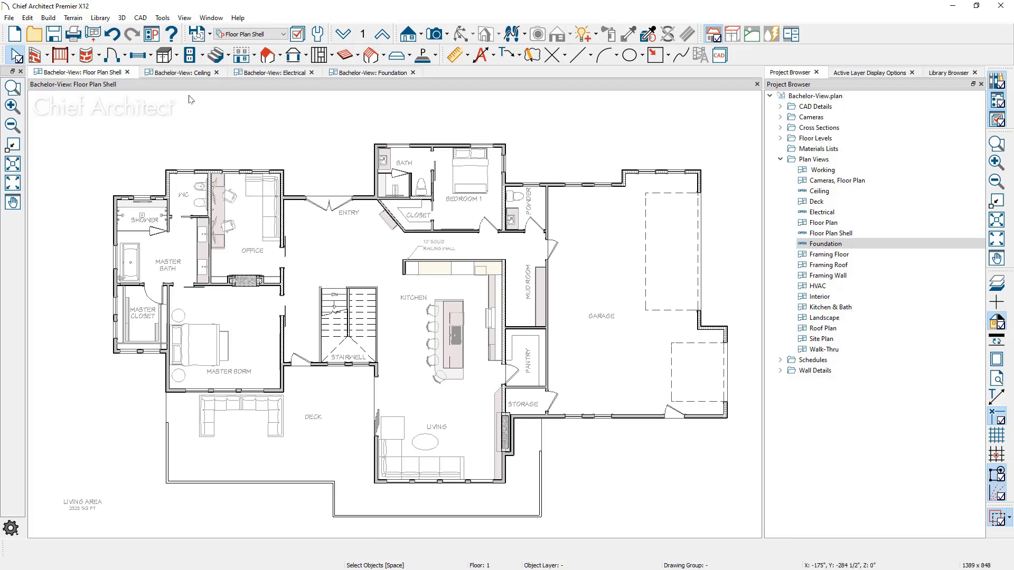
left_click(347, 75)
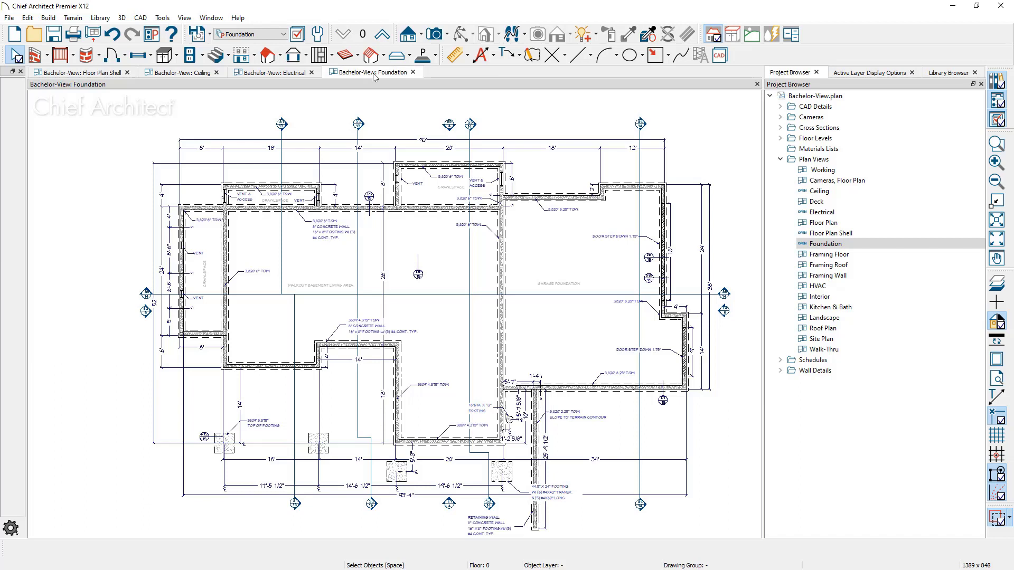
Step: Open the Foundation plan view's specification and choose Foundation as its floor
right_click(870, 245)
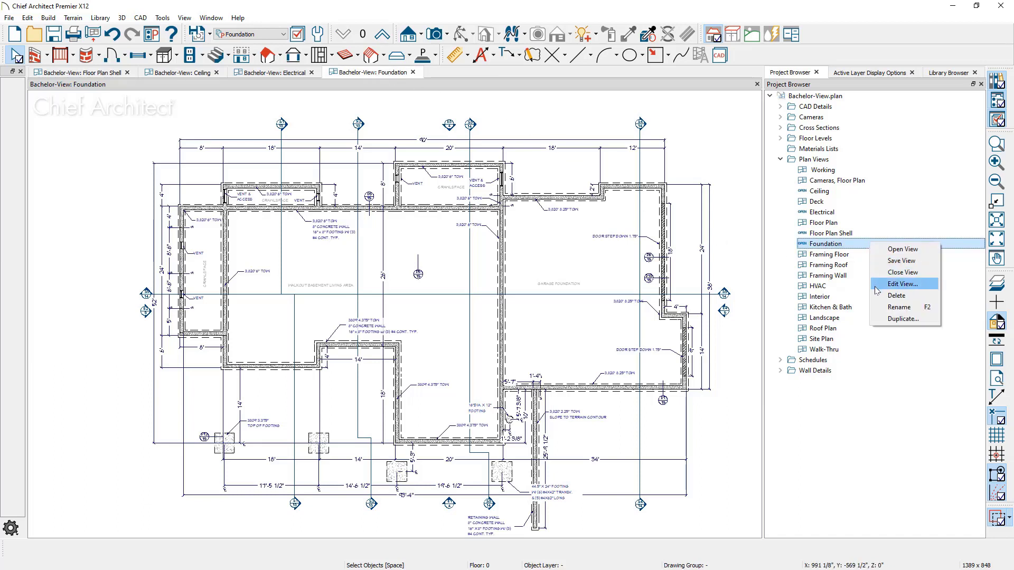
left_click(901, 284)
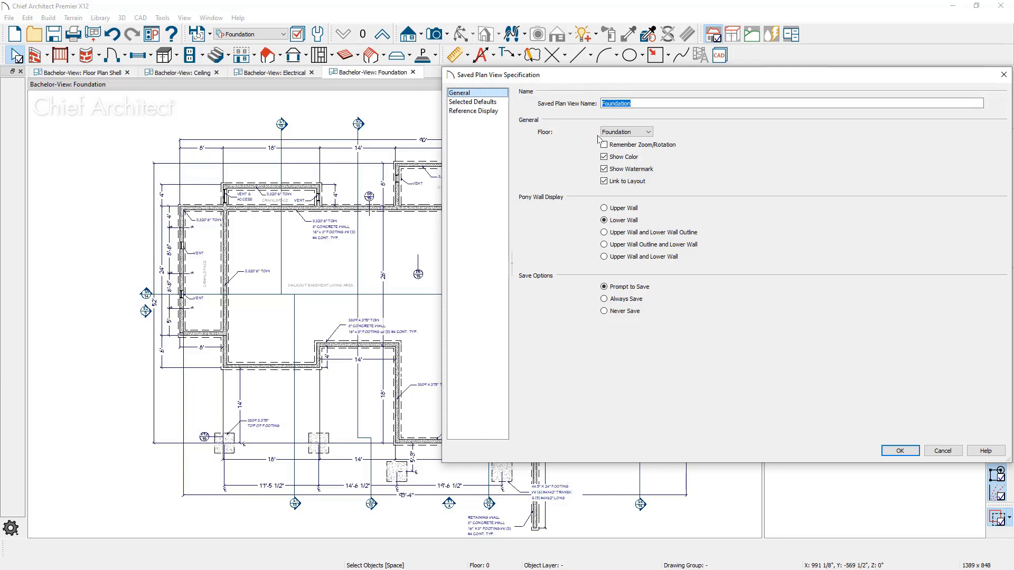
left_click(649, 132)
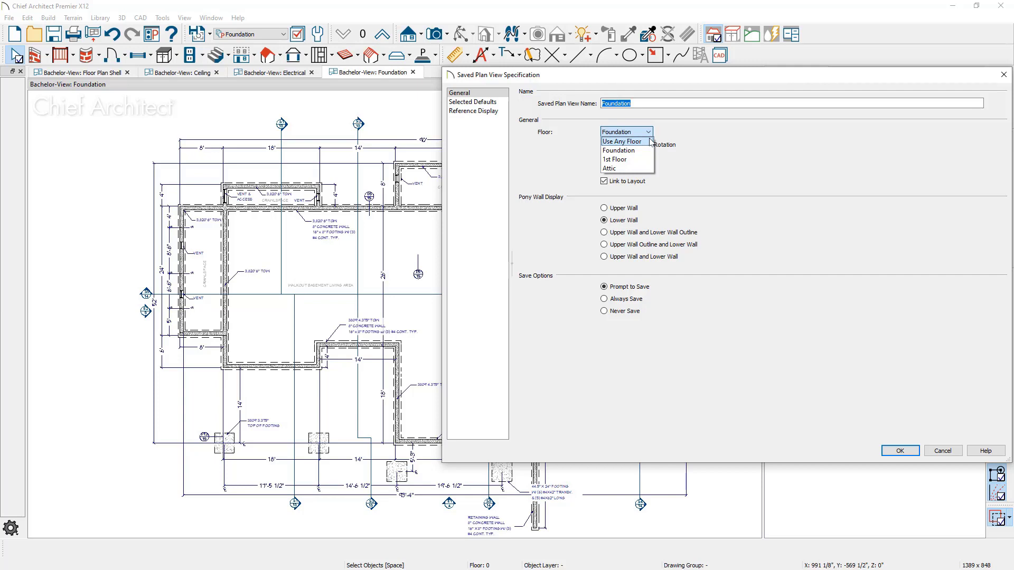
left_click(650, 151)
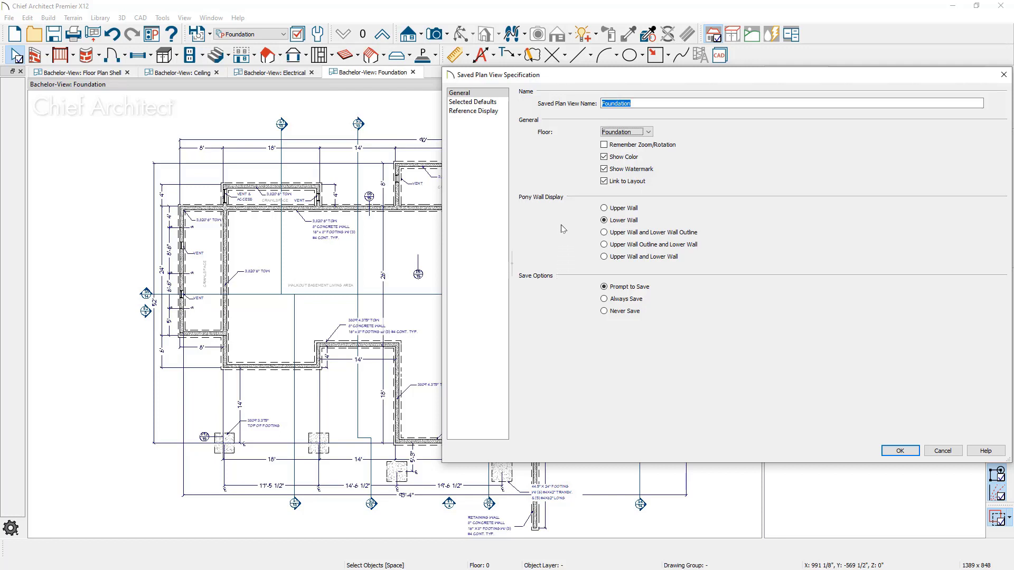
Step: Review the Foundation view's default set, layer set and reference display settings, and accept the specification
left_click(503, 103)
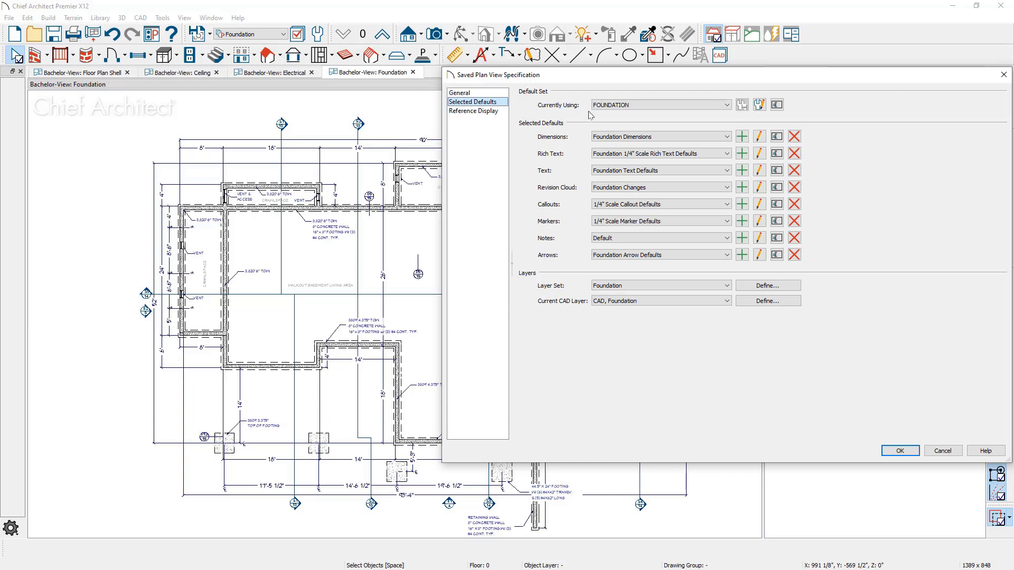
left_click(689, 106)
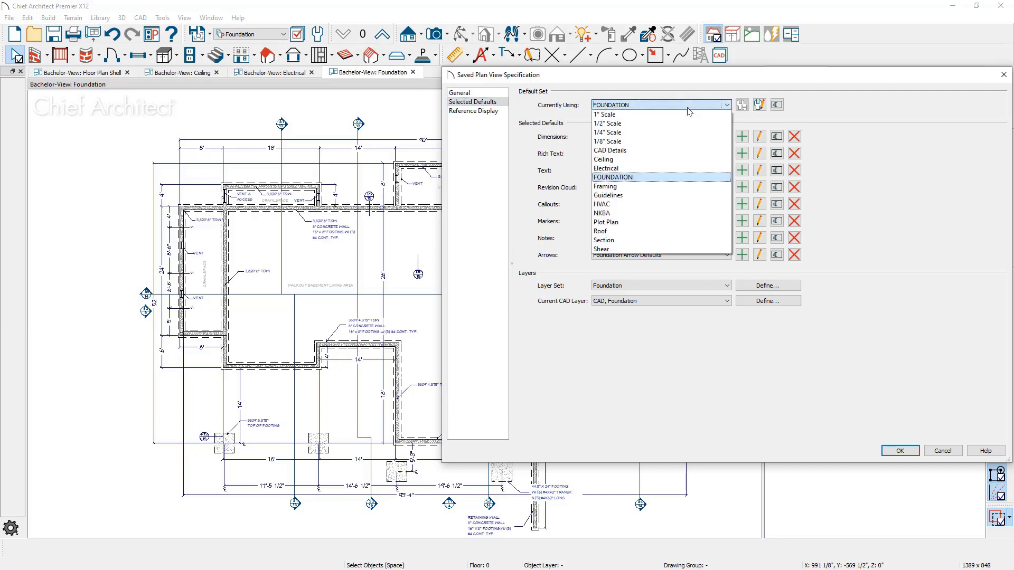
left_click(689, 108)
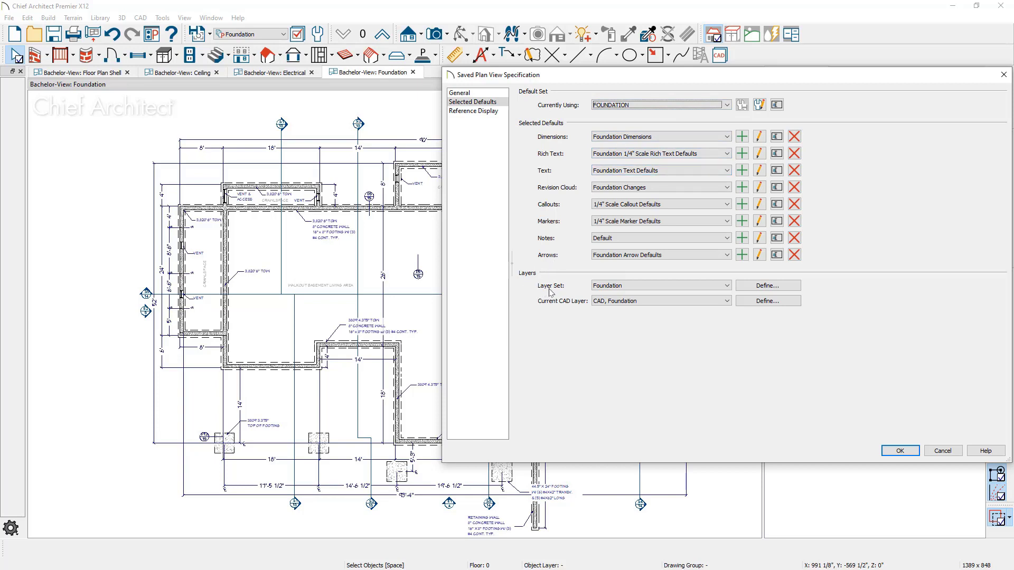
left_click(635, 287)
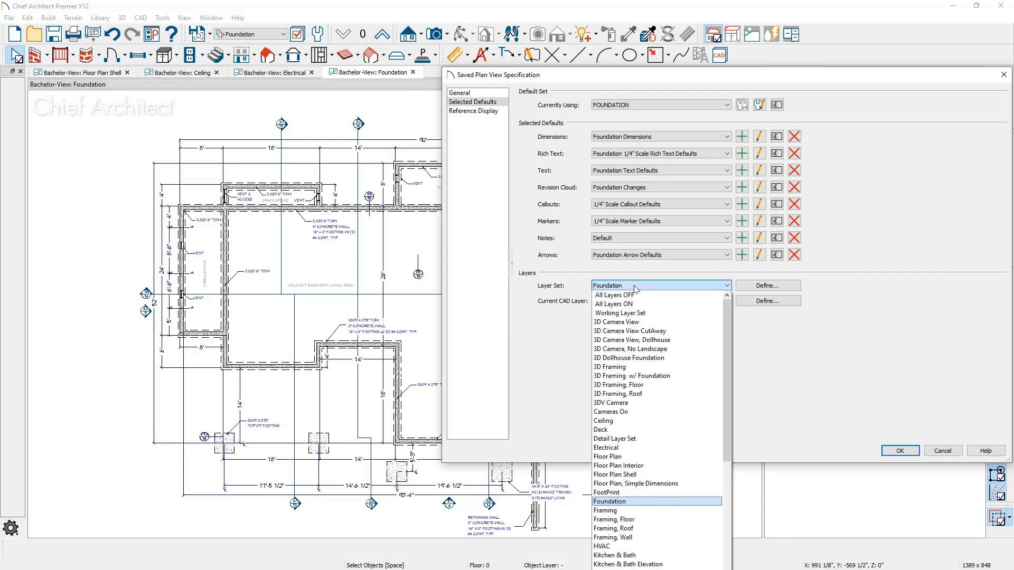
left_click(636, 288)
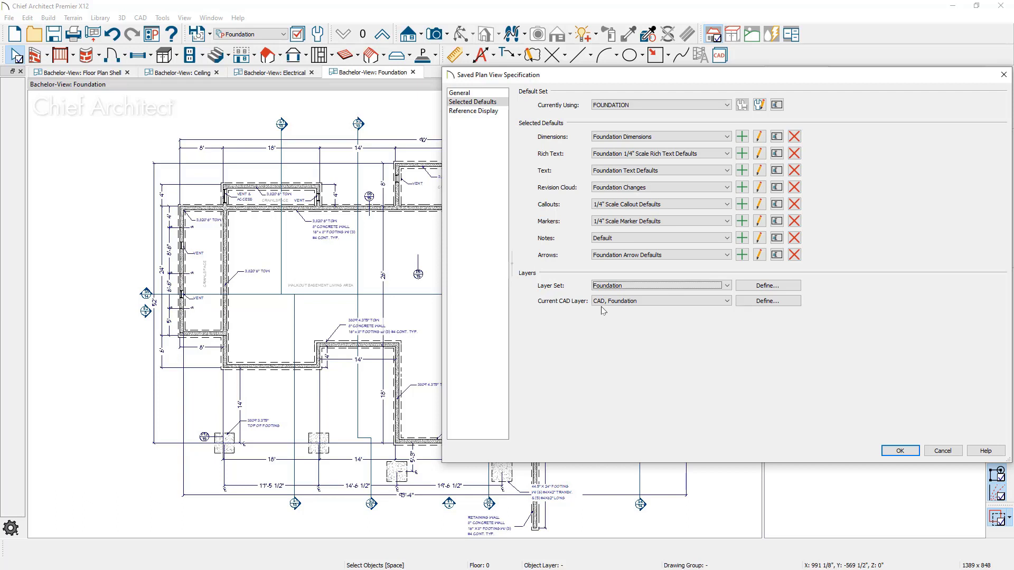
left_click(487, 112)
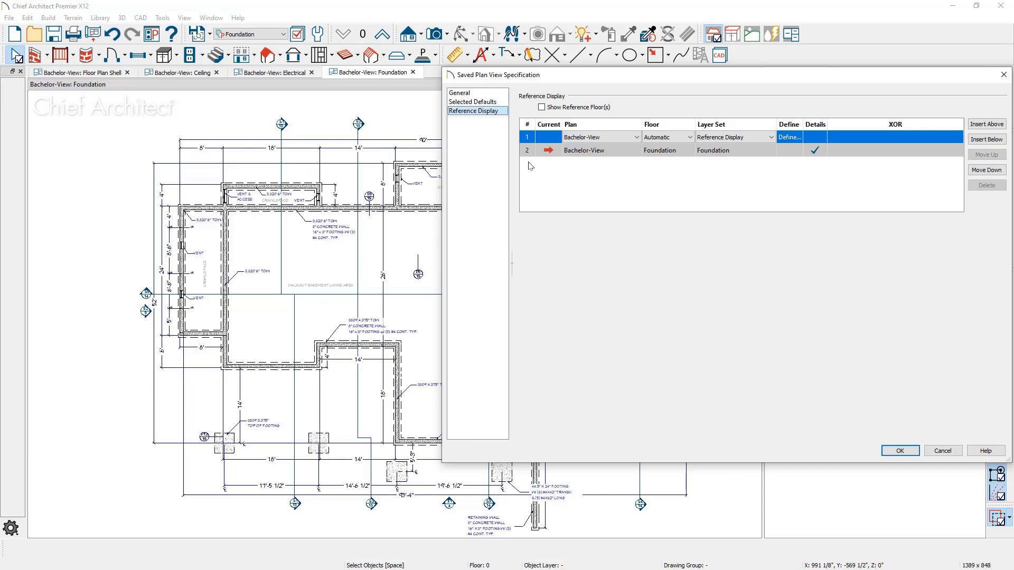
left_click(901, 451)
Step: Show floor 0 in the Floor Plan Shell view, framed closely on the entertainment area
left_click(101, 74)
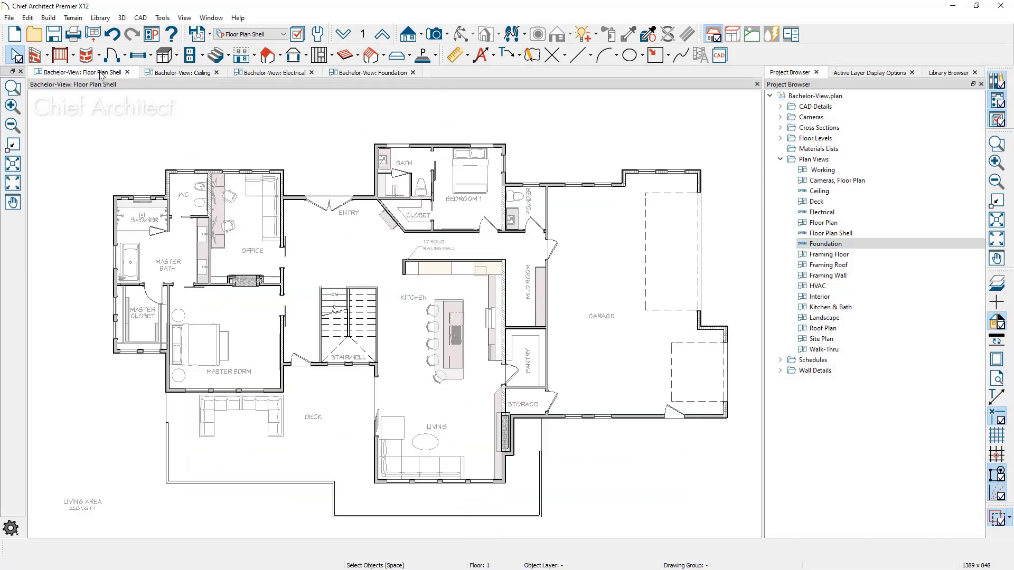
left_click(343, 34)
scroll(140, 320, "up", 3)
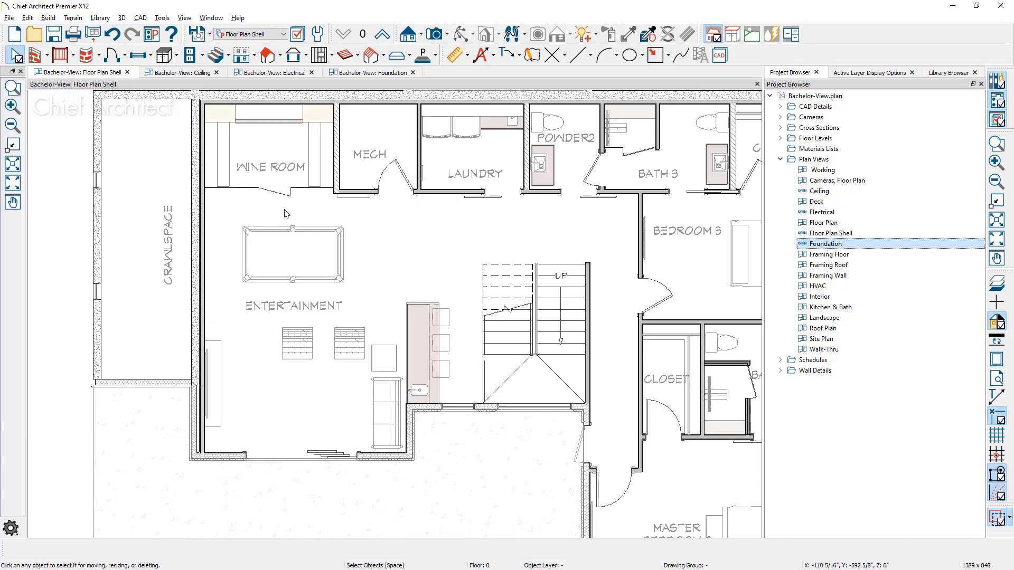
Step: Examine the Floor Plan Shell view's general settings, including floor, pony wall display and save options, without changing them
left_click(856, 236)
right_click(857, 236)
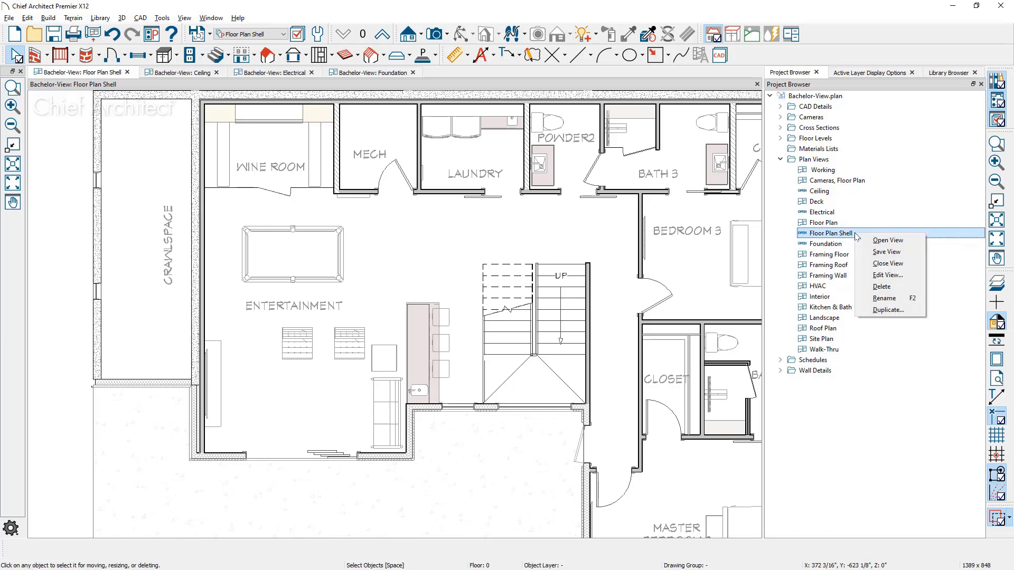
left_click(860, 275)
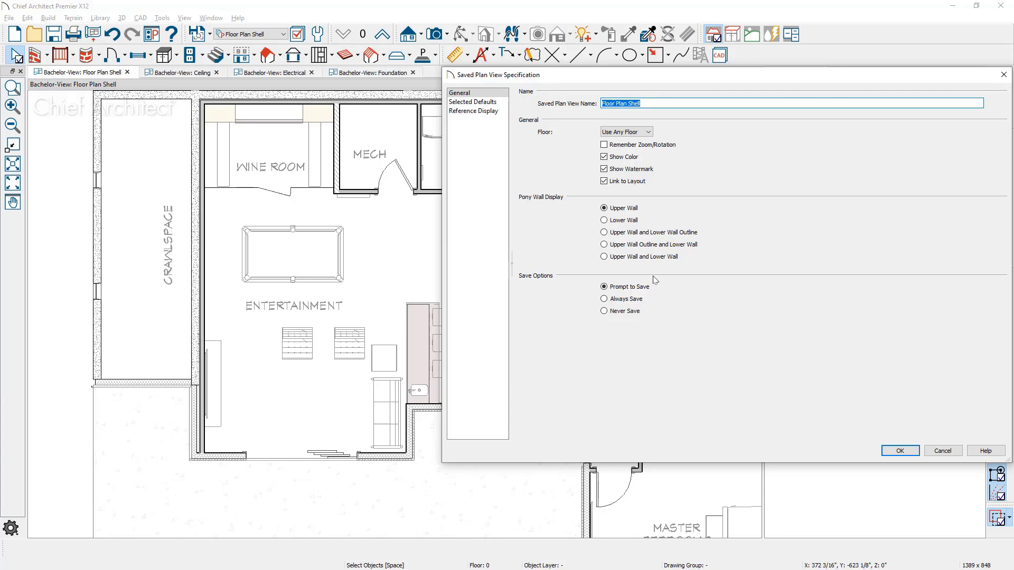
left_click(942, 452)
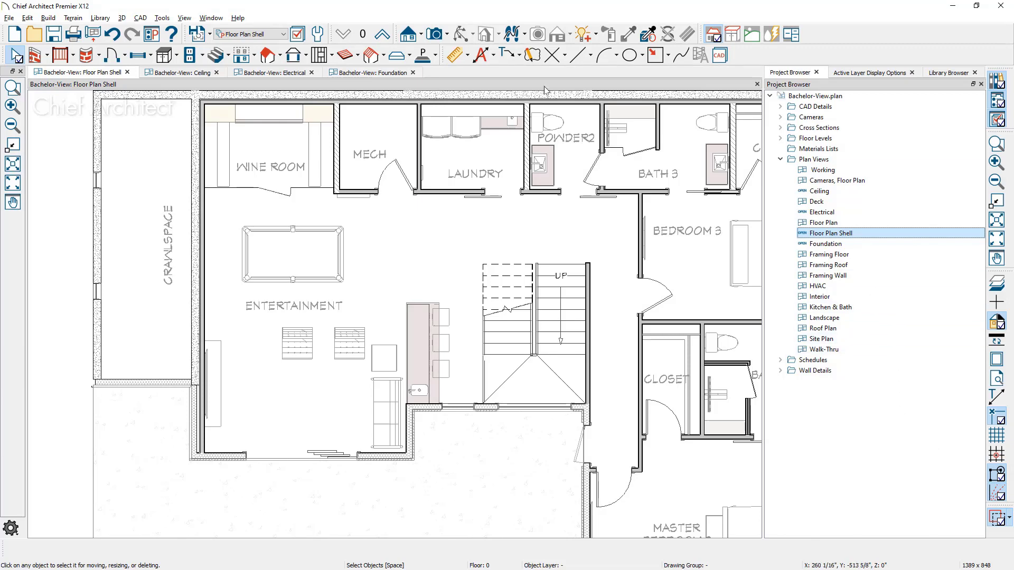
Step: Compare the open Foundation view with Floor Plan Shell, and open the saved Floor Plan view
left_click(370, 73)
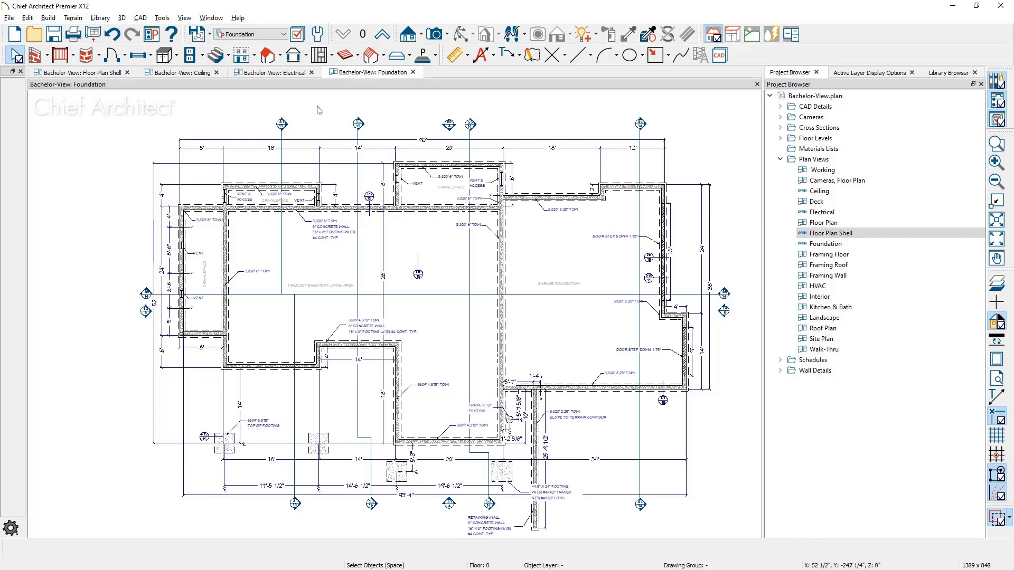
left_click(112, 74)
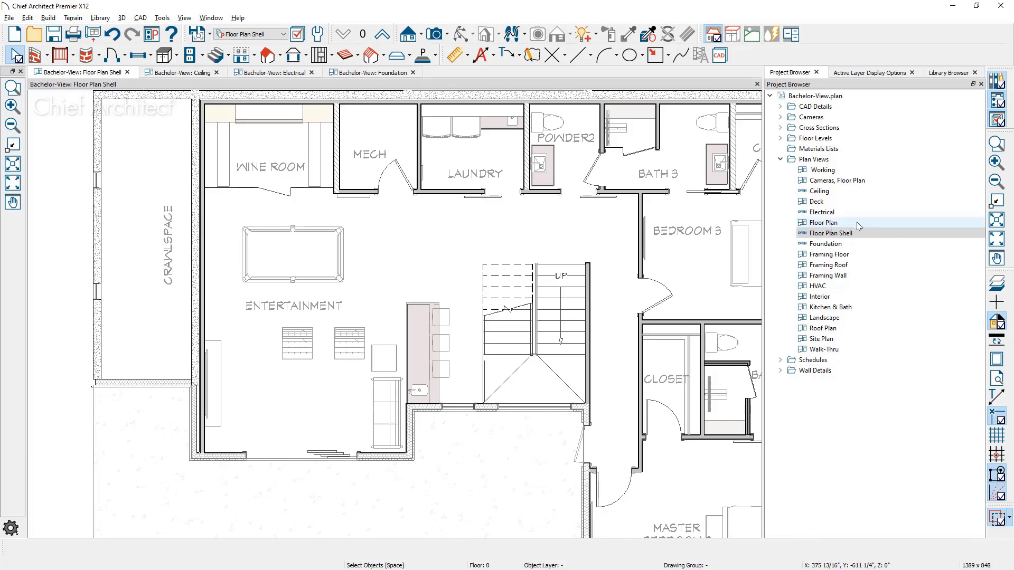
double_click(824, 223)
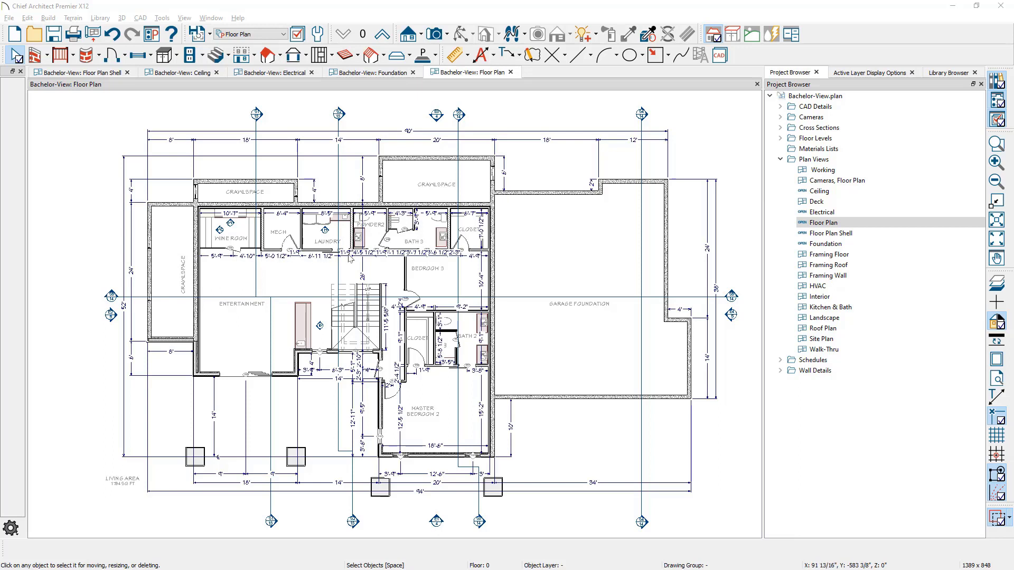
Step: Review the Floor Plan view's general settings and selected defaults in its specification, and close it without changes
right_click(848, 223)
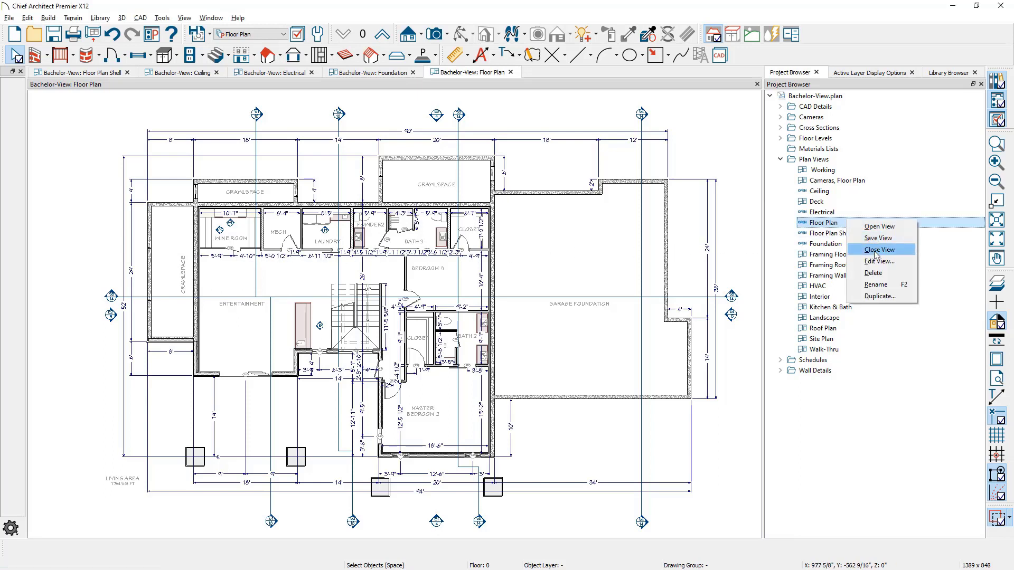
left_click(902, 264)
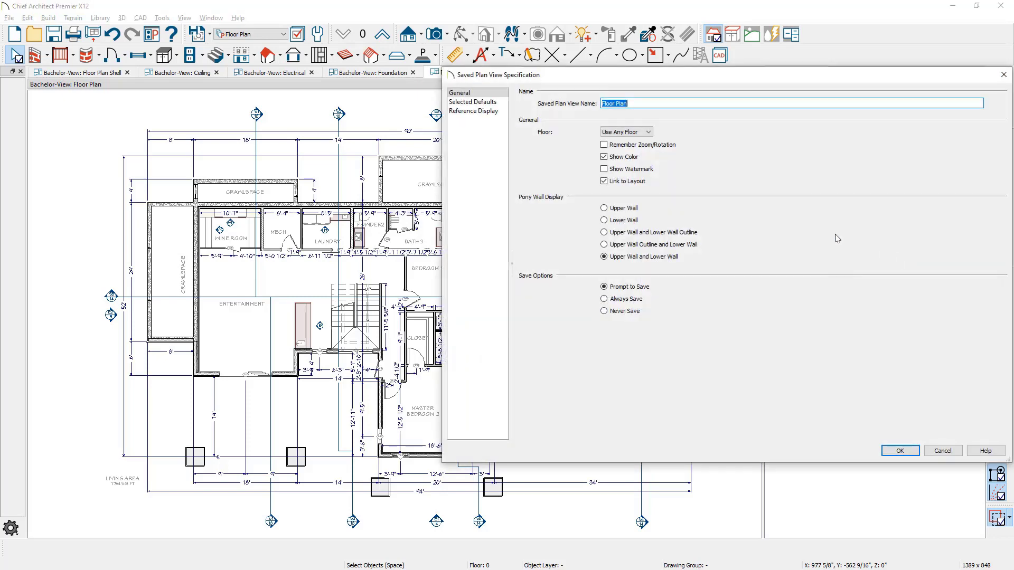
left_click(505, 102)
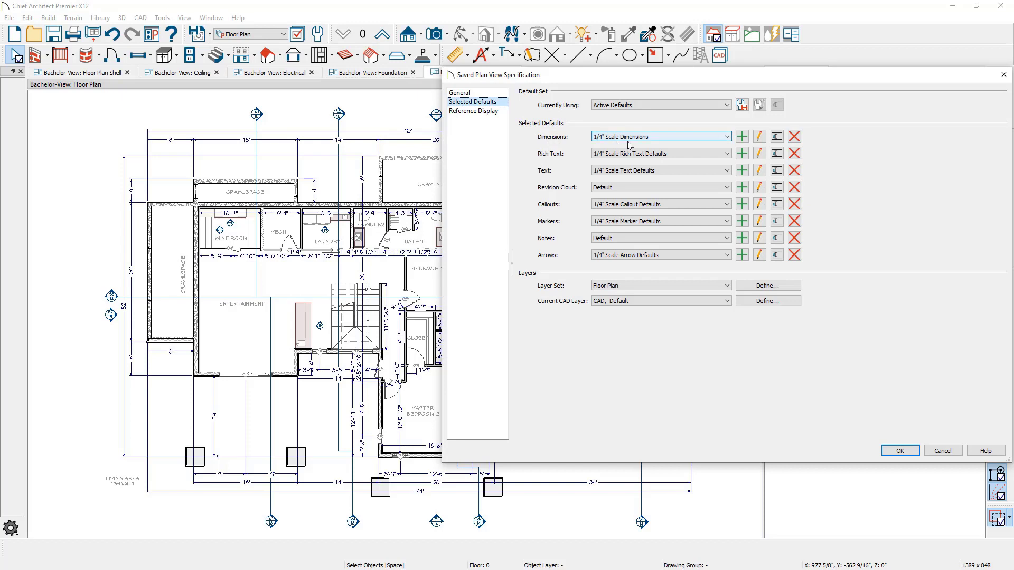
key("Tab")
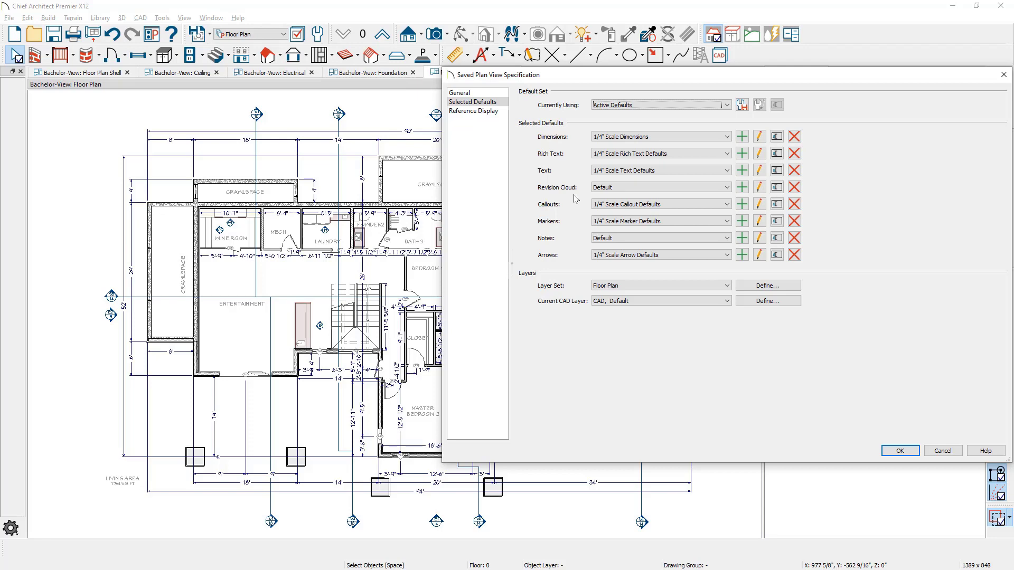
key("Return")
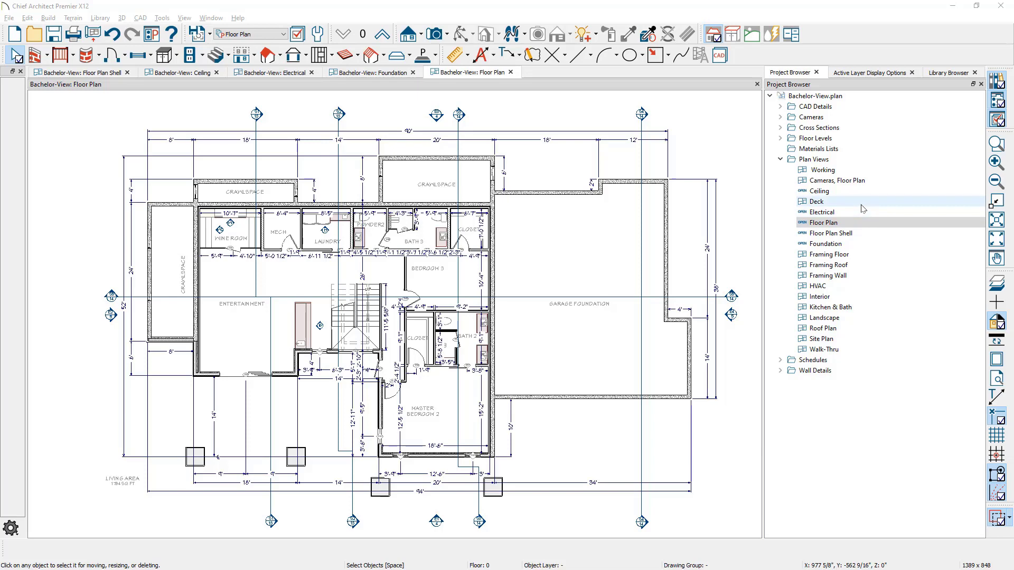
Step: Open the saved Deck view and toggle its reference display off and on to compare the deck framing, leaving it on
double_click(864, 207)
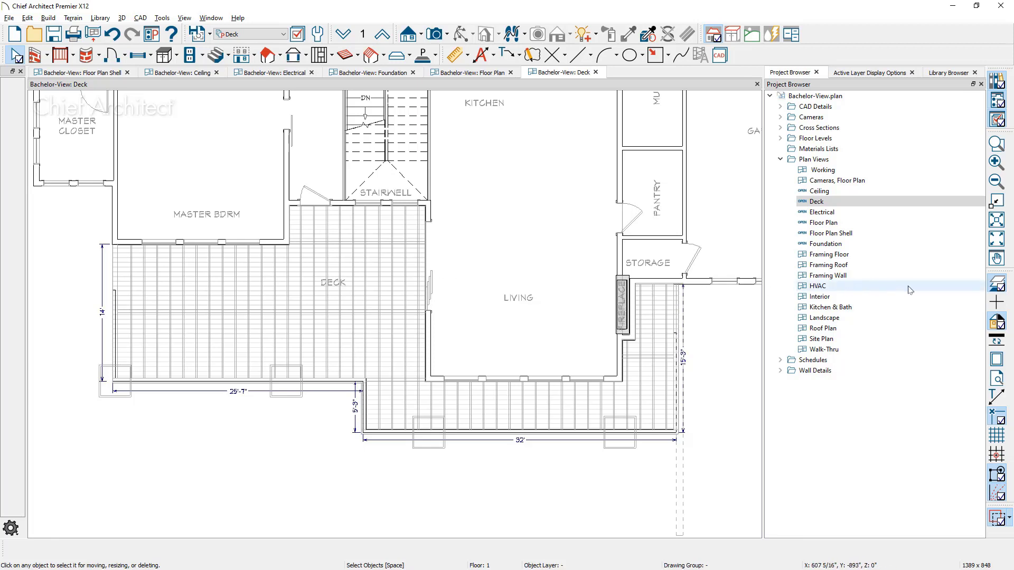
left_click(998, 286)
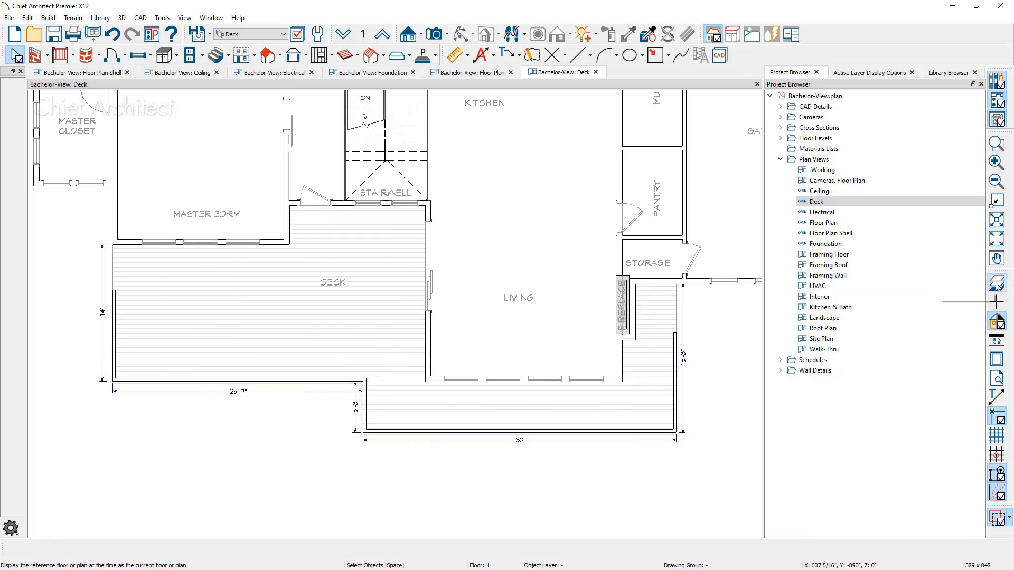
left_click(998, 285)
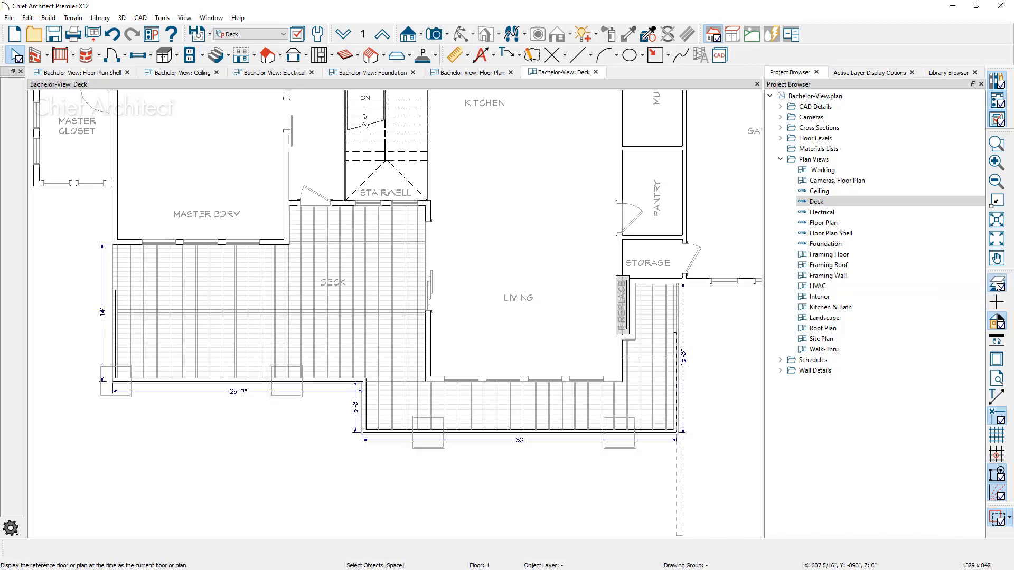
left_click(997, 286)
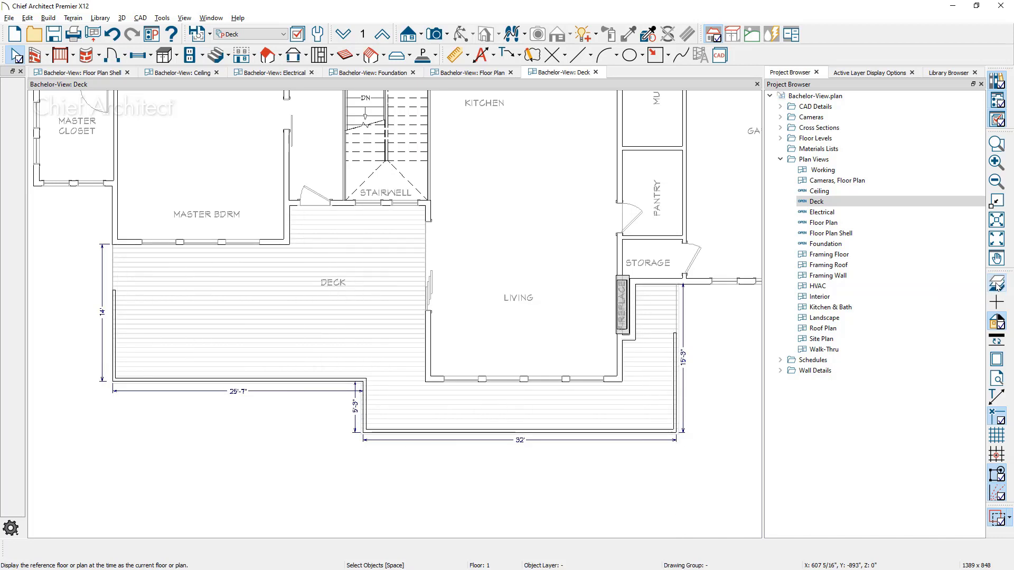
left_click(998, 285)
left_click(998, 285)
left_click(998, 286)
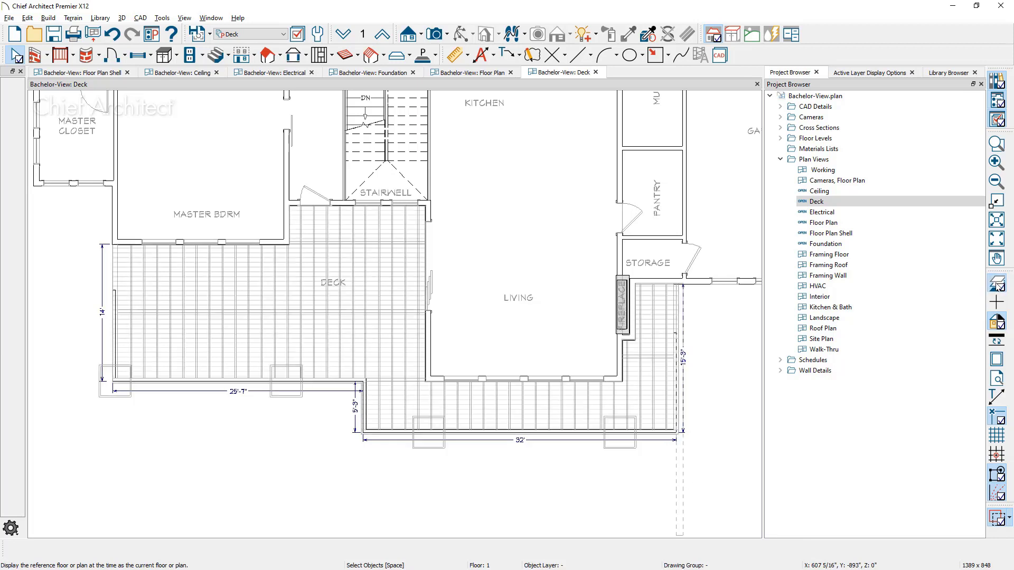
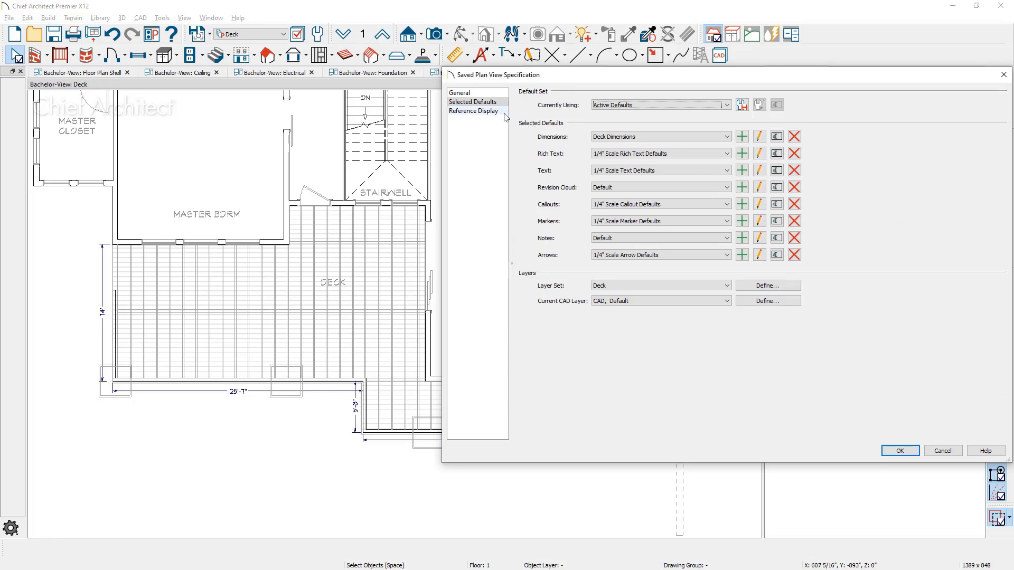
Step: Review the Deck view's reference plan, floor and Ref. Deck layer definitions, and accept the specification unchanged
left_click(476, 111)
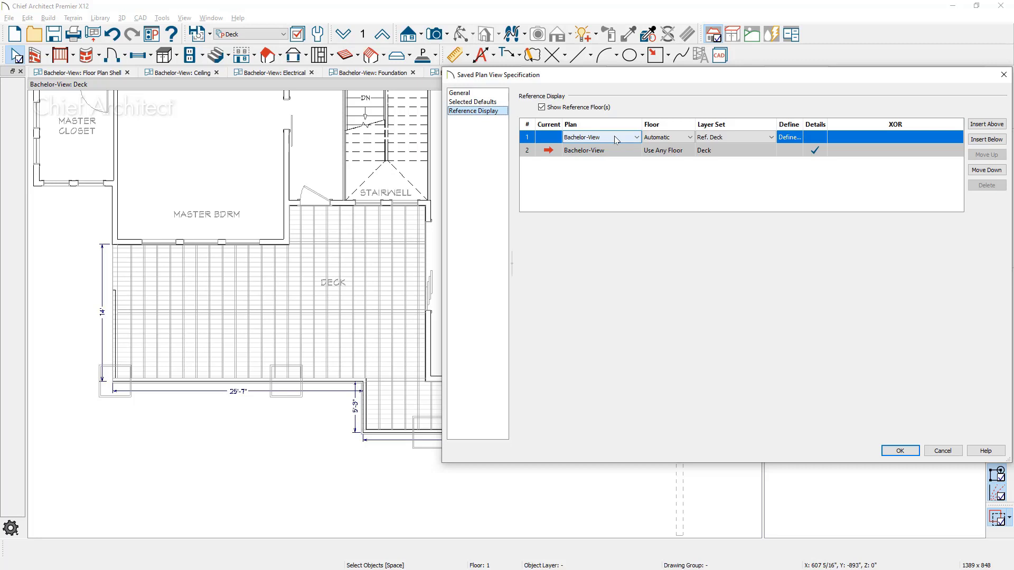
left_click(647, 140)
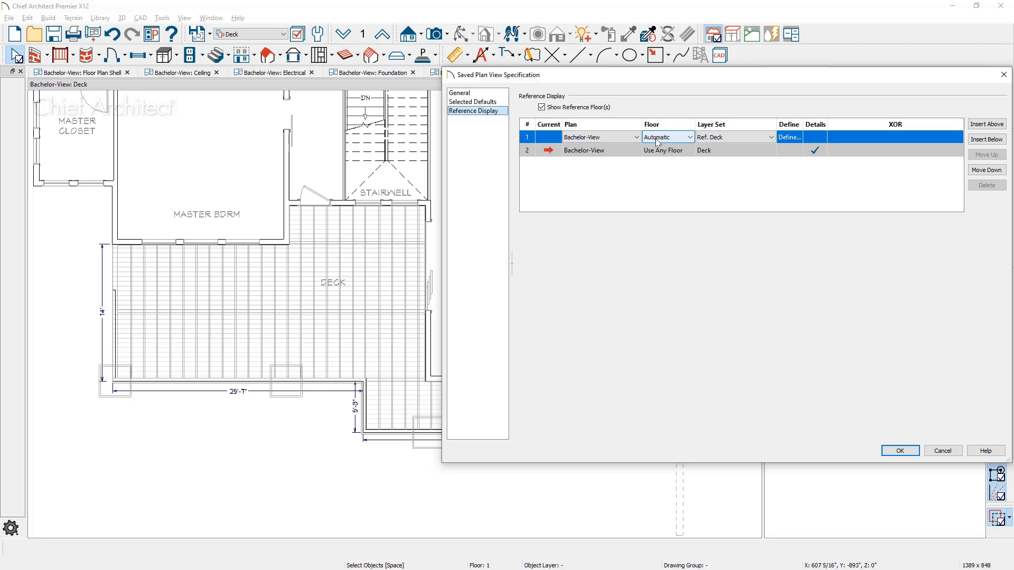
left_click(705, 140)
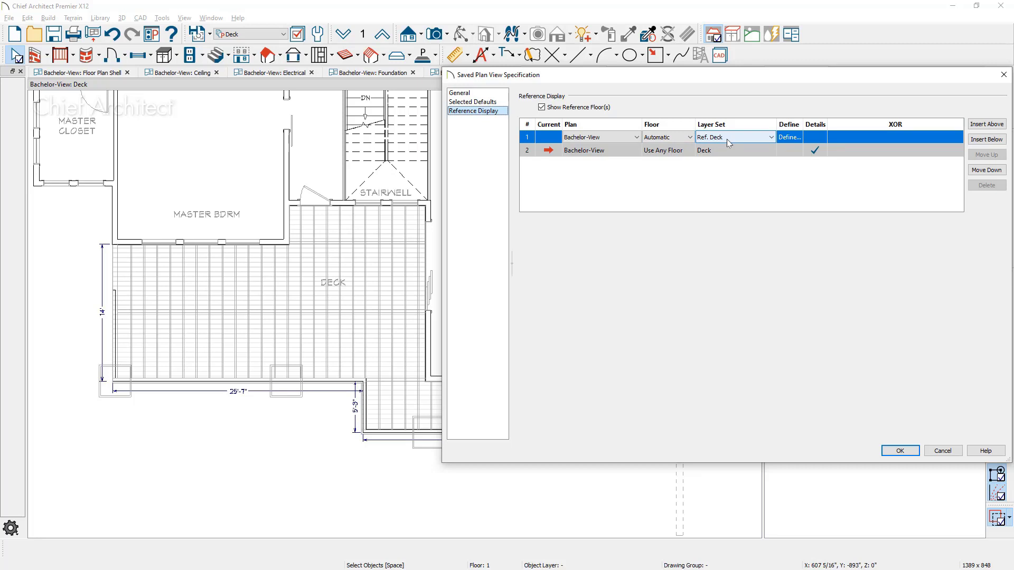
left_click(788, 139)
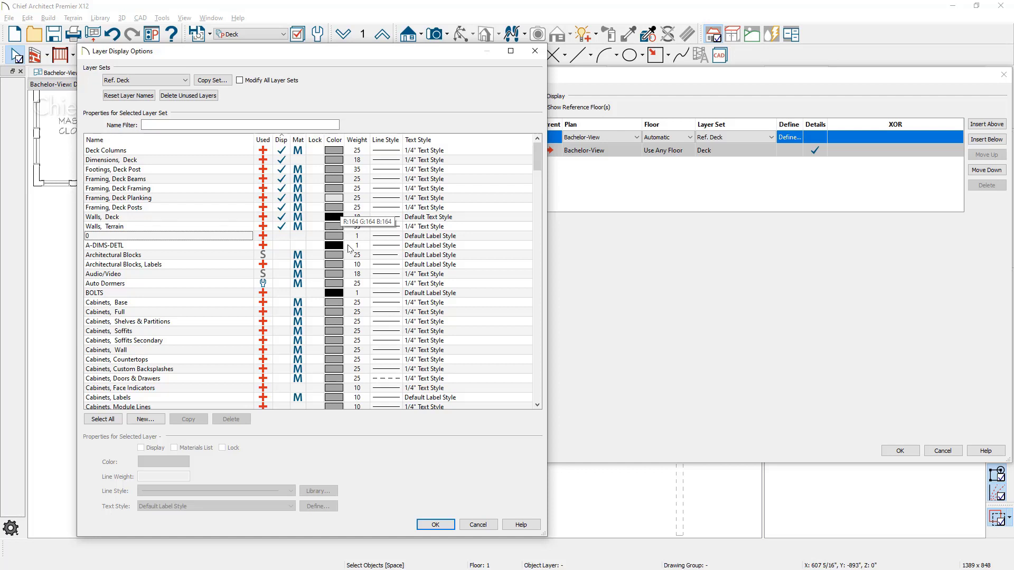
left_click(432, 525)
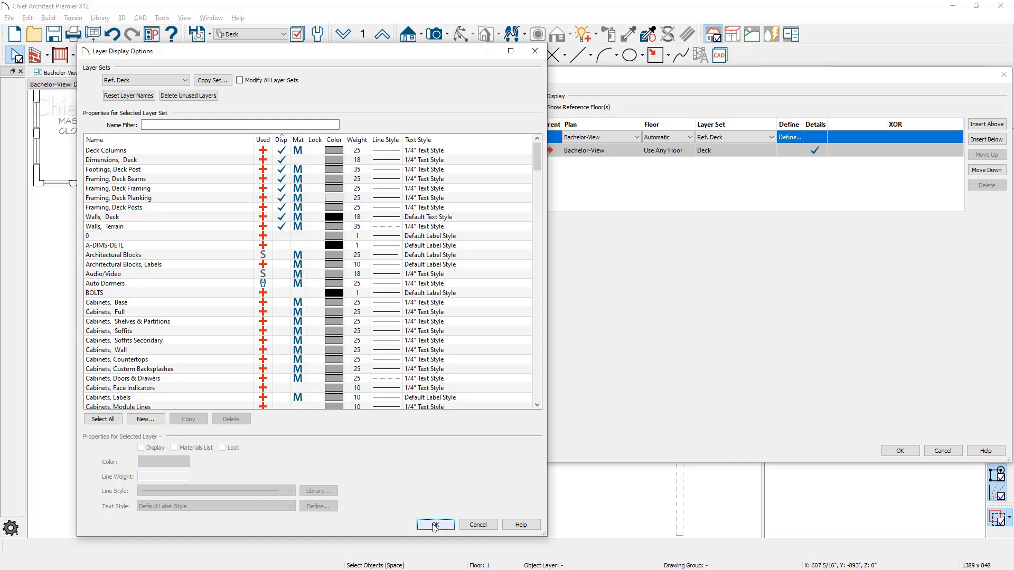
left_click(900, 451)
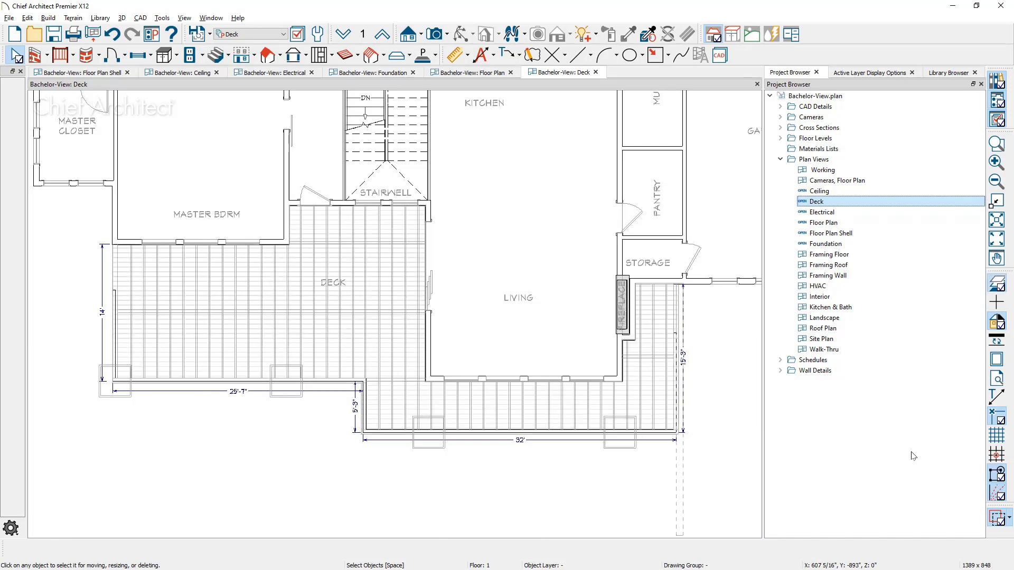
Step: Reopen the Deck view's specification to examine its reference display, general settings and save options, and cancel it
right_click(863, 205)
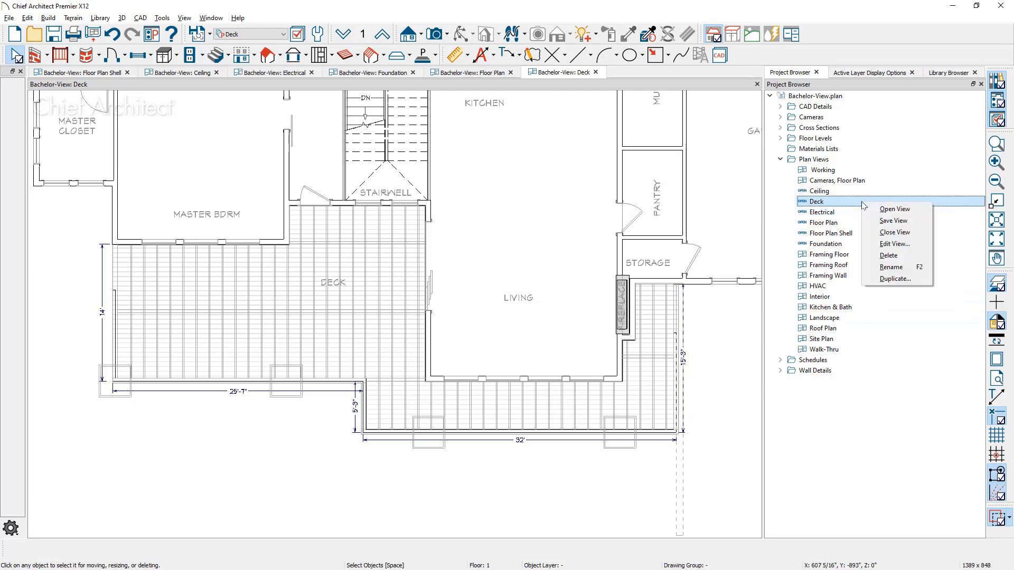
left_click(894, 244)
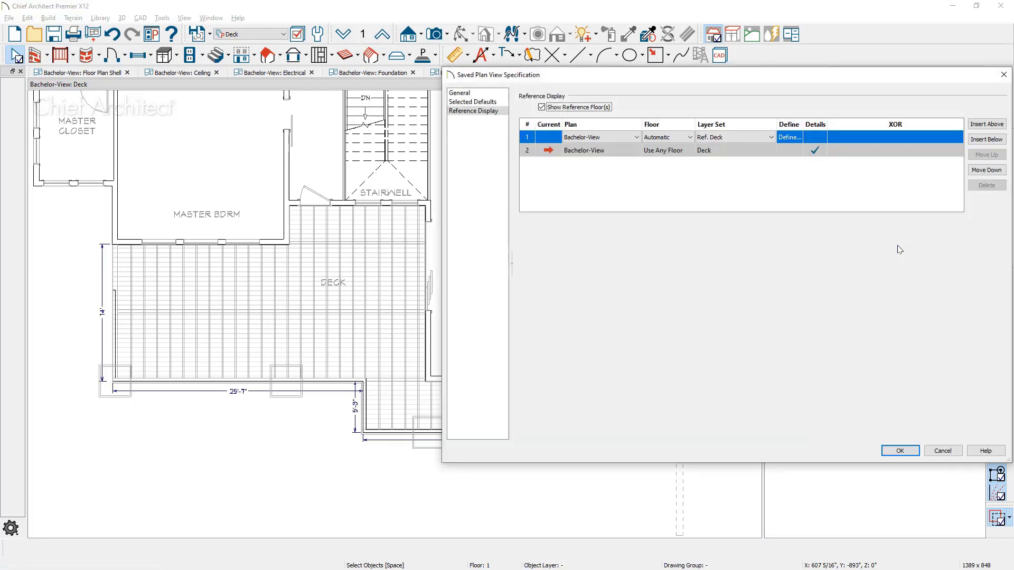
left_click(493, 112)
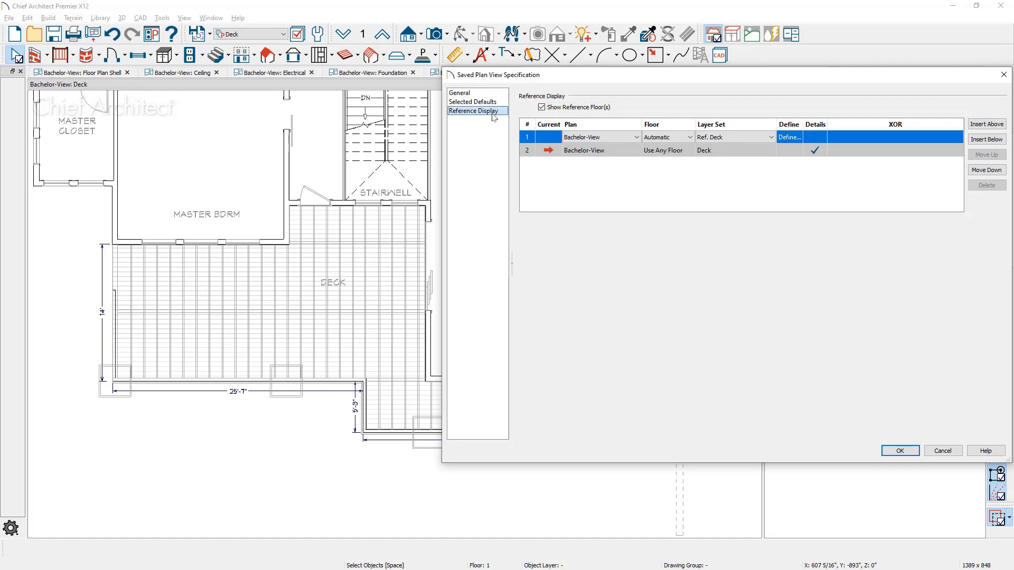
left_click(489, 94)
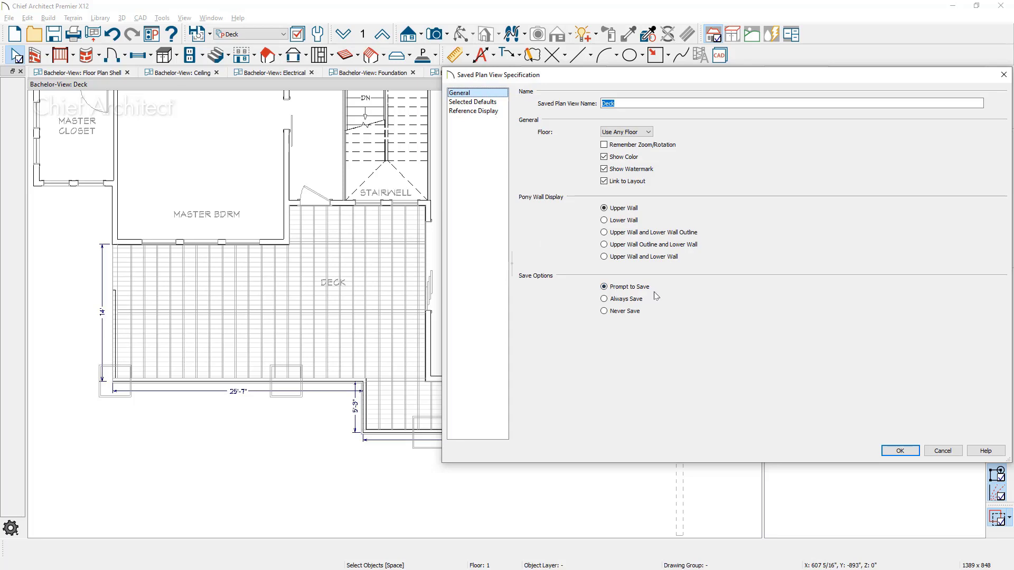
left_click(943, 451)
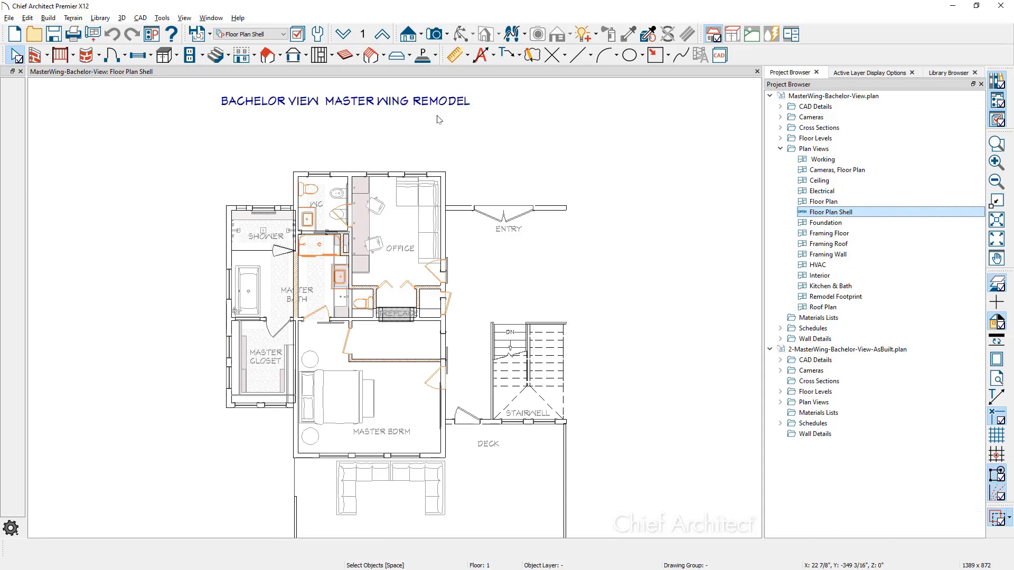
Step: In the MasterWing Floor Plan Shell view's reference display, choose the 2-MasterWing-Bachelor-View-AsBuilt plan with the FootPrint layer set and show reference floors
scroll(360, 191, "up", 3)
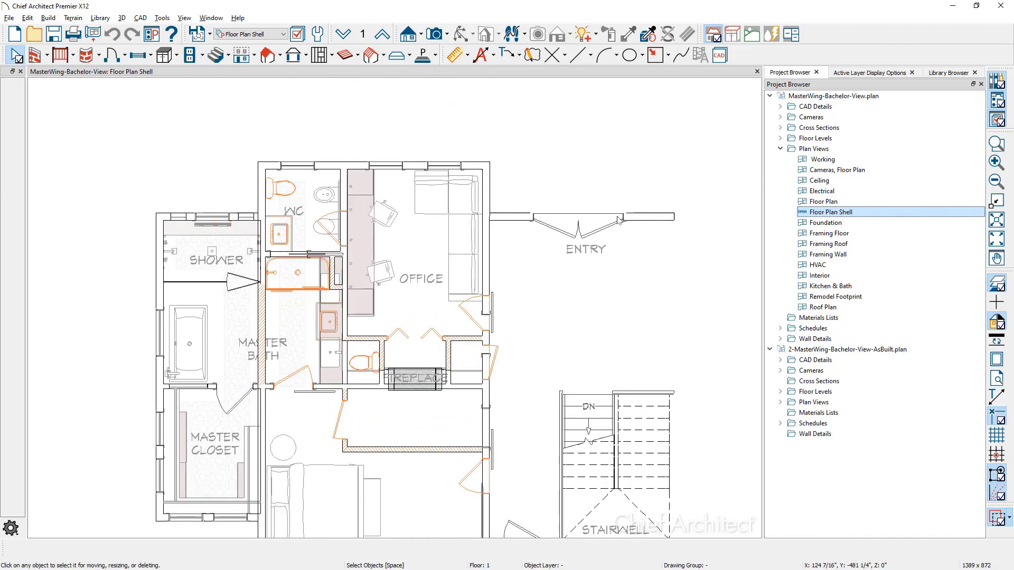
right_click(860, 217)
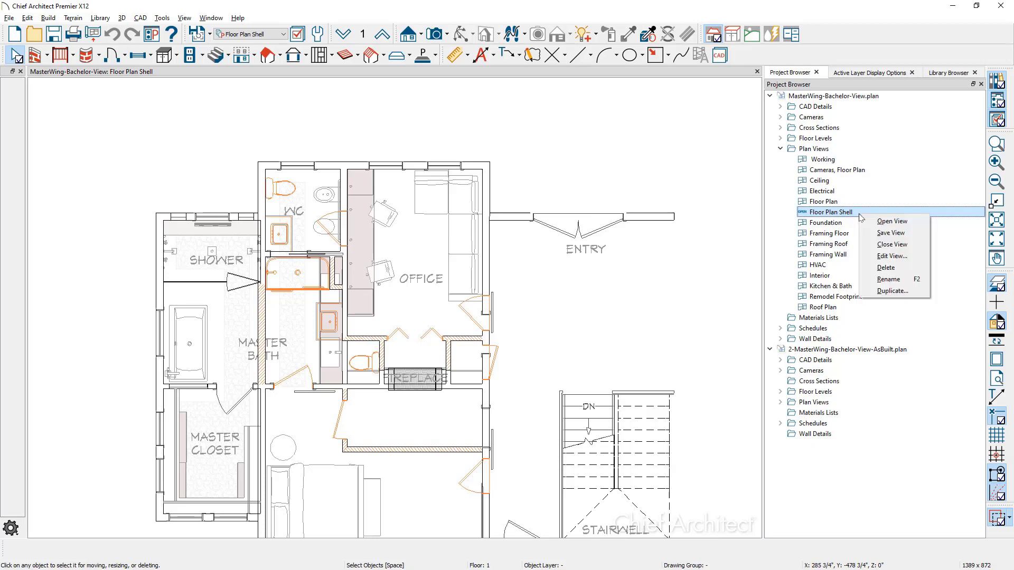
left_click(893, 256)
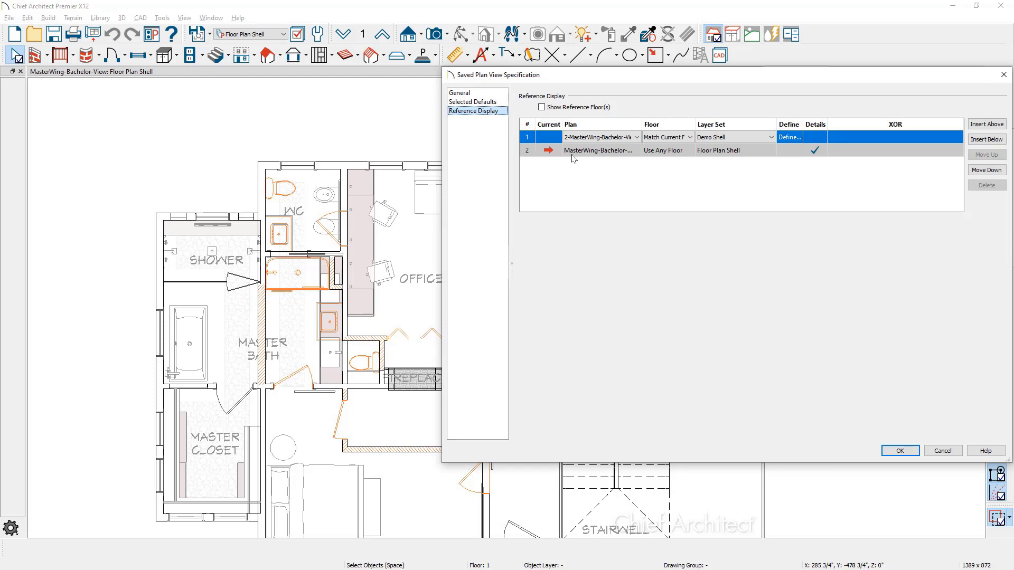
left_click(637, 138)
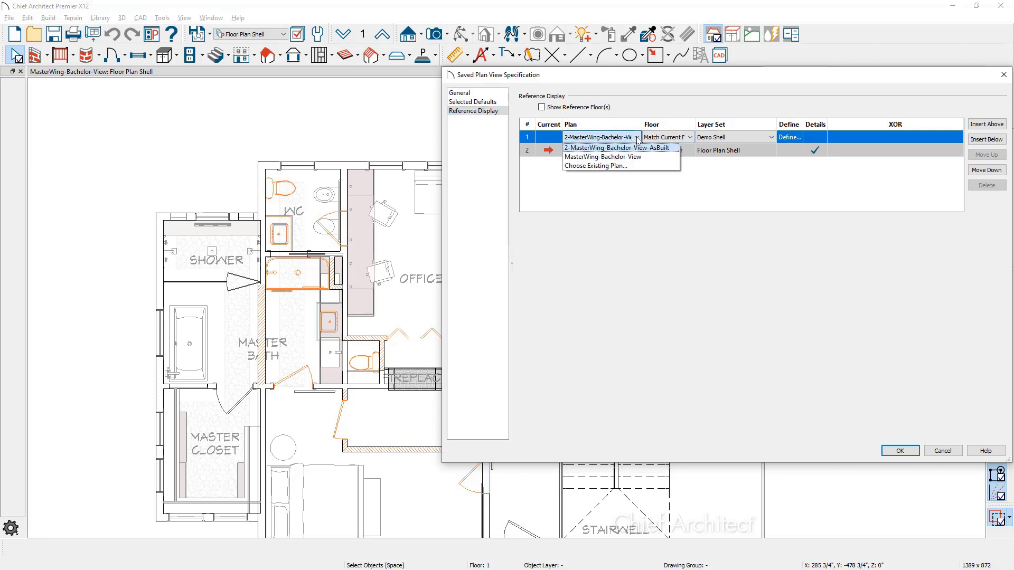
left_click(664, 148)
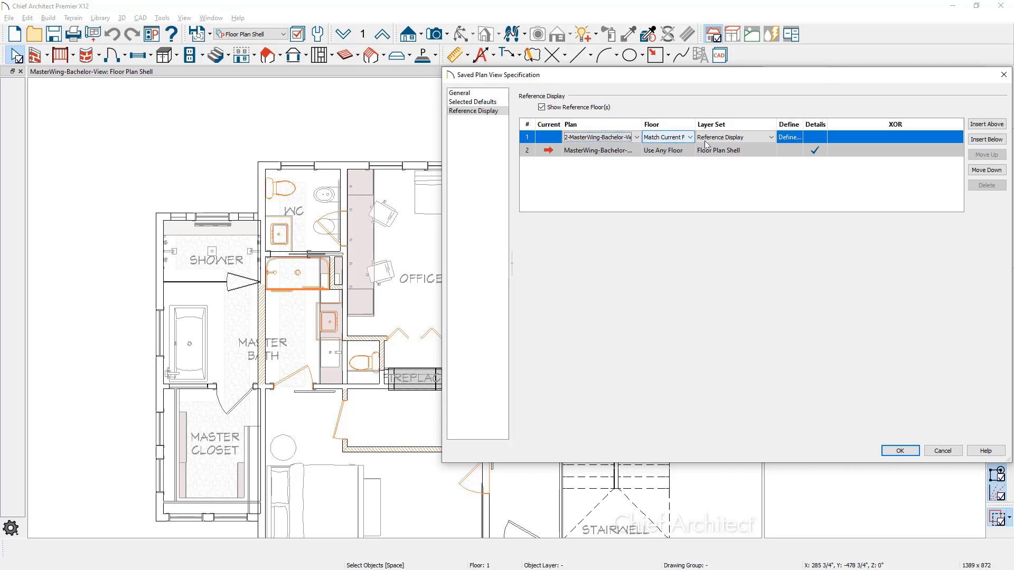
left_click(773, 137)
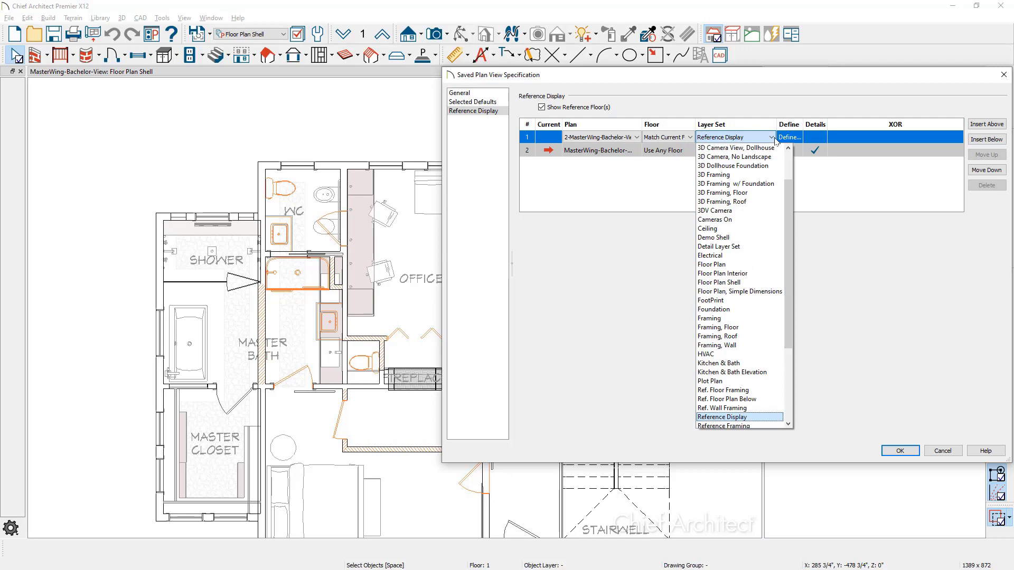
left_click(754, 300)
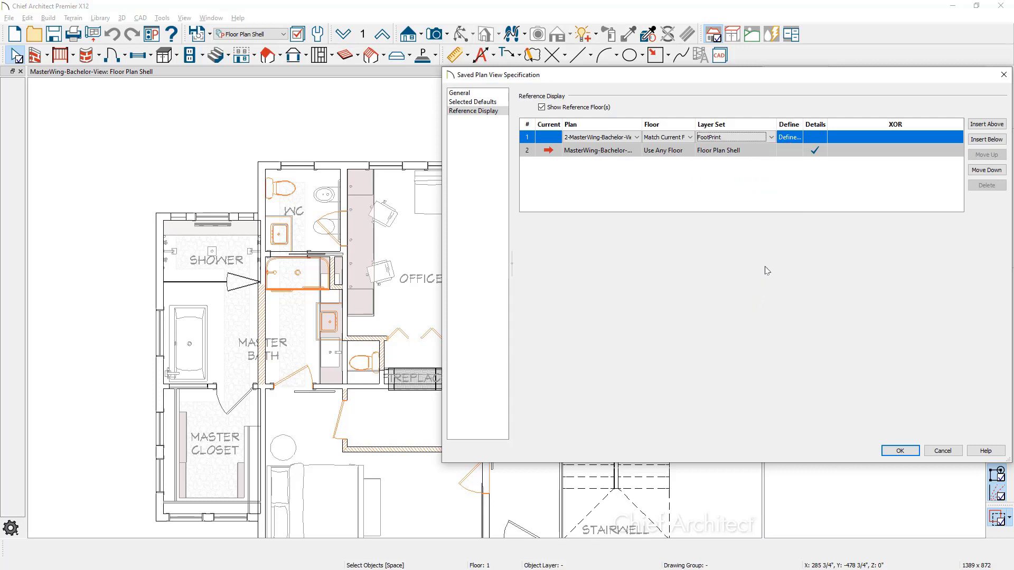
Step: Review the FootPrint layer set's layers and colors without changing them, and accept the Floor Plan Shell view's specification
left_click(799, 145)
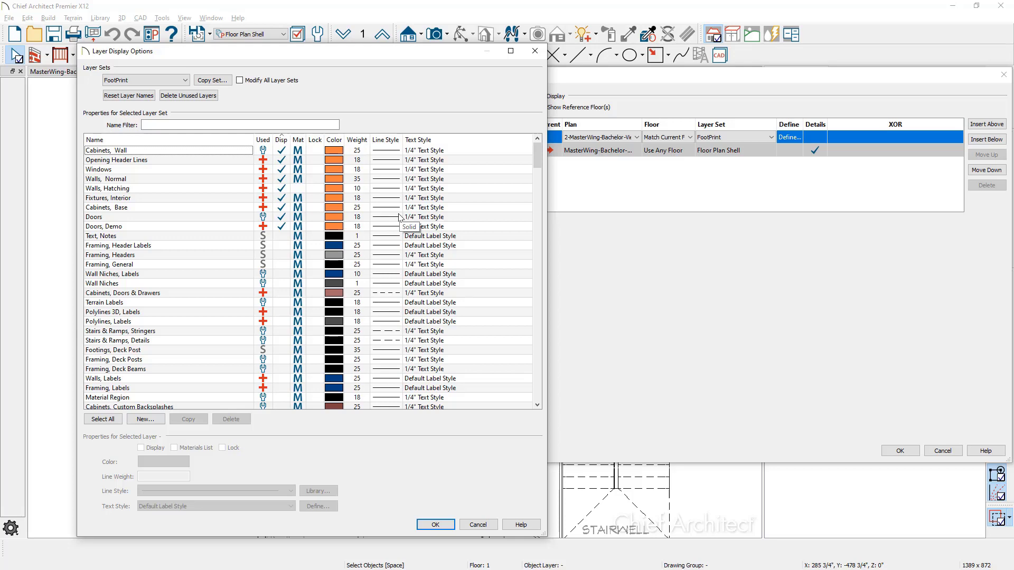
left_click(535, 51)
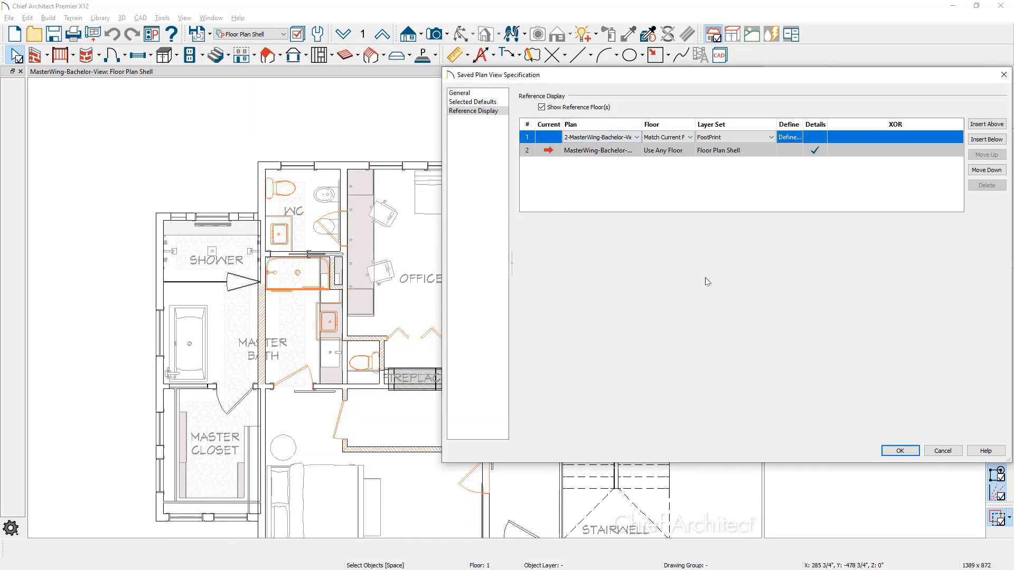
left_click(901, 450)
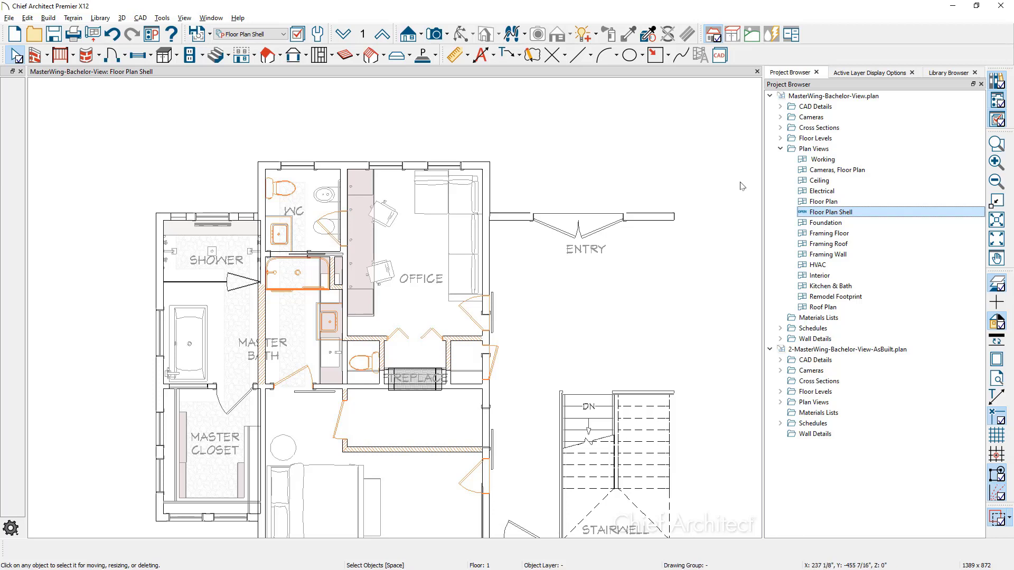
Step: Open the saved Ceiling plan view of the MasterWing-Bachelor-View plan and show the whole drawing with its key notes
left_click(850, 151)
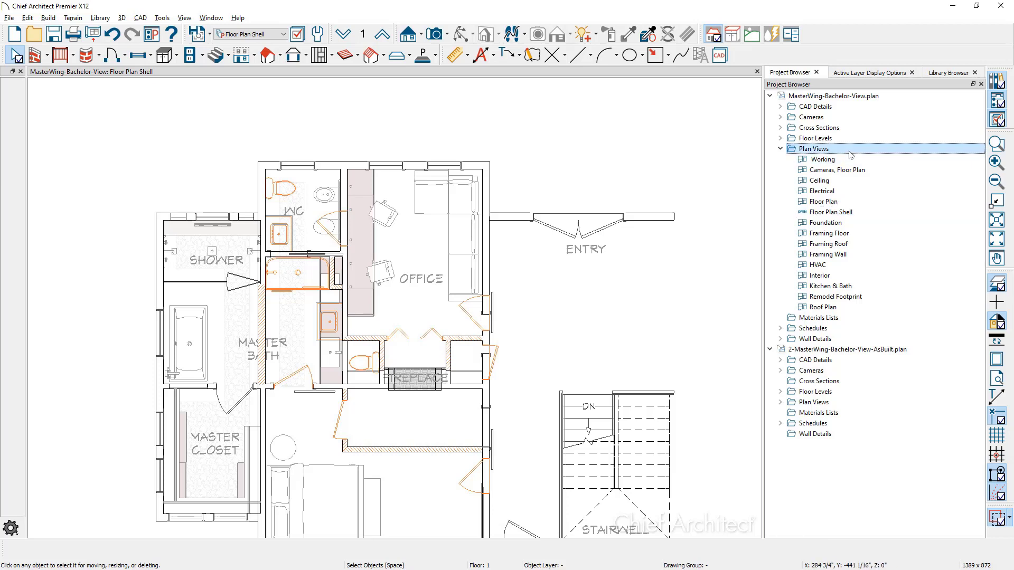
left_click(859, 160)
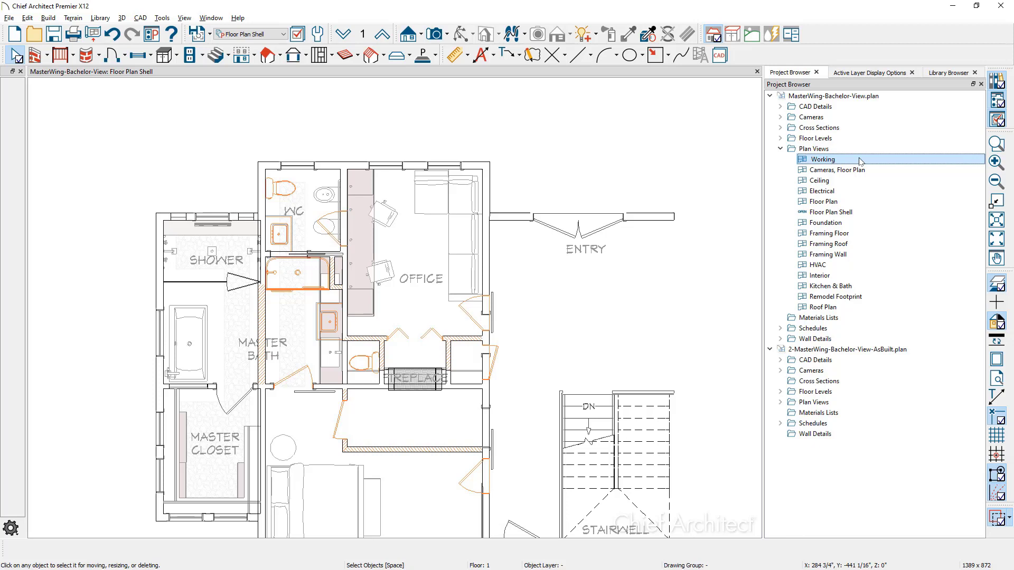
double_click(873, 181)
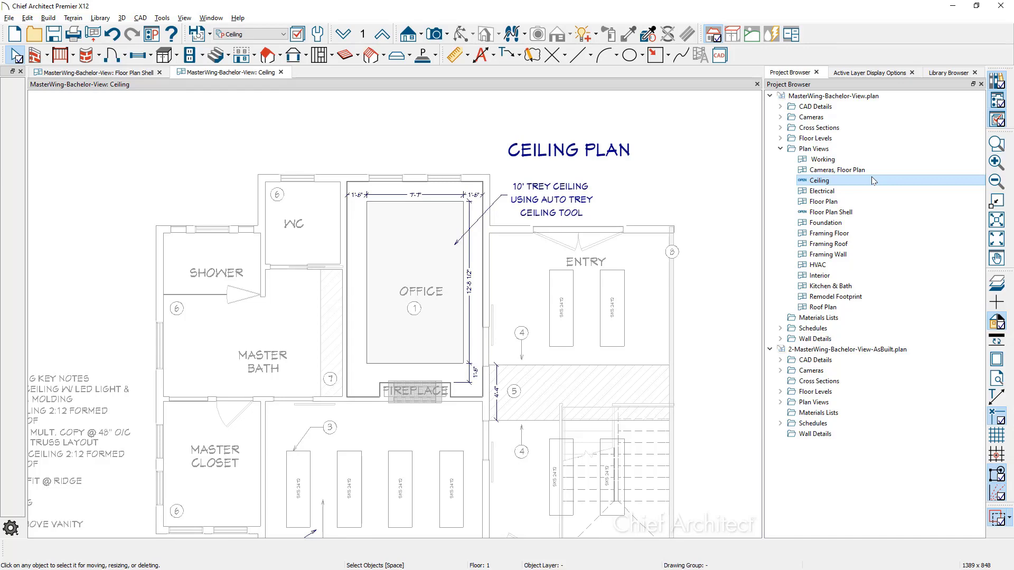
scroll(535, 259, "down", 2)
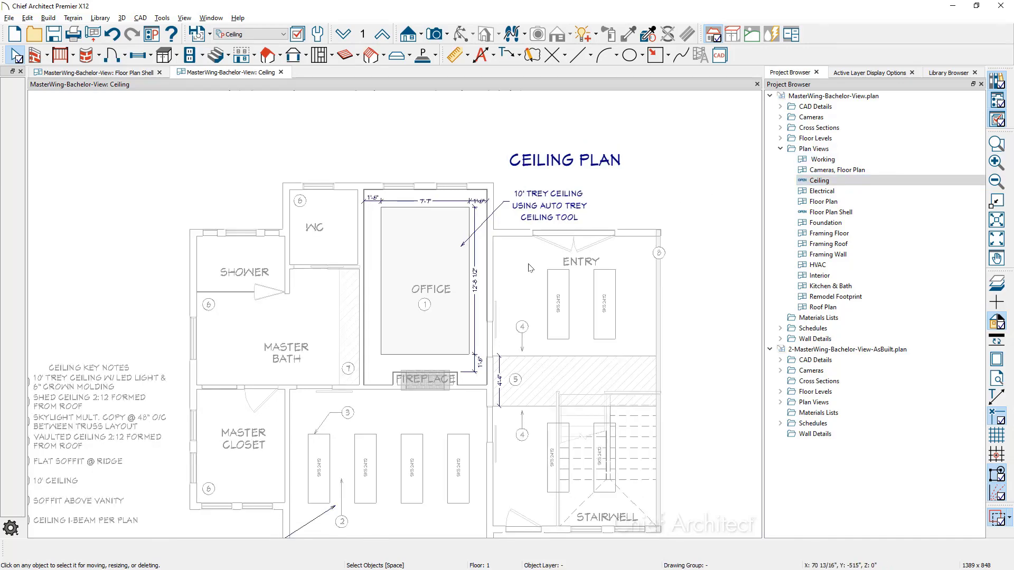
middle_click_drag(533, 257, 541, 253)
key("Escape")
scroll(542, 255, "down", 1)
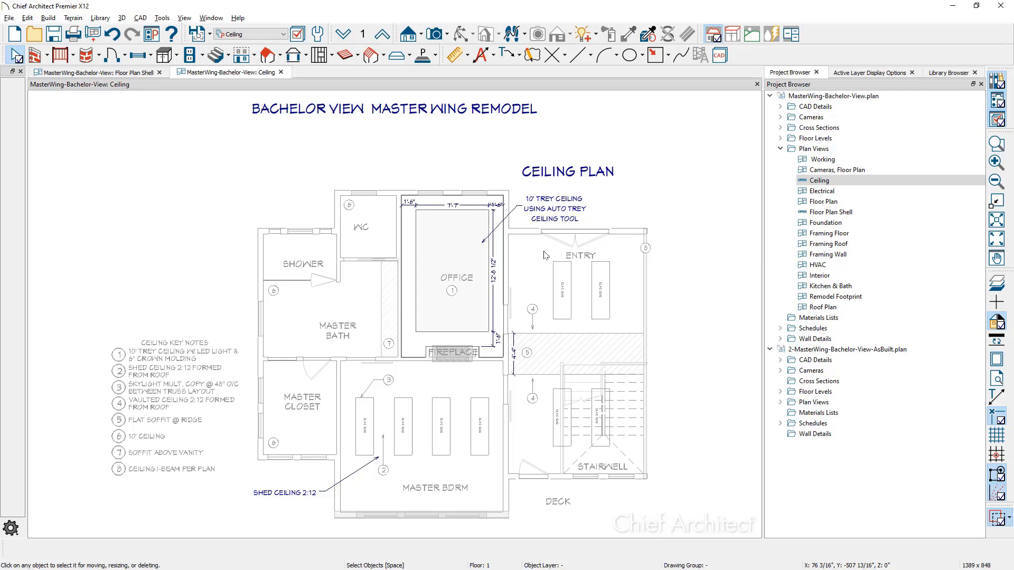
Step: Duplicate the Ceiling plan view as a new saved plan view named "Ceiling No Text"
right_click(841, 180)
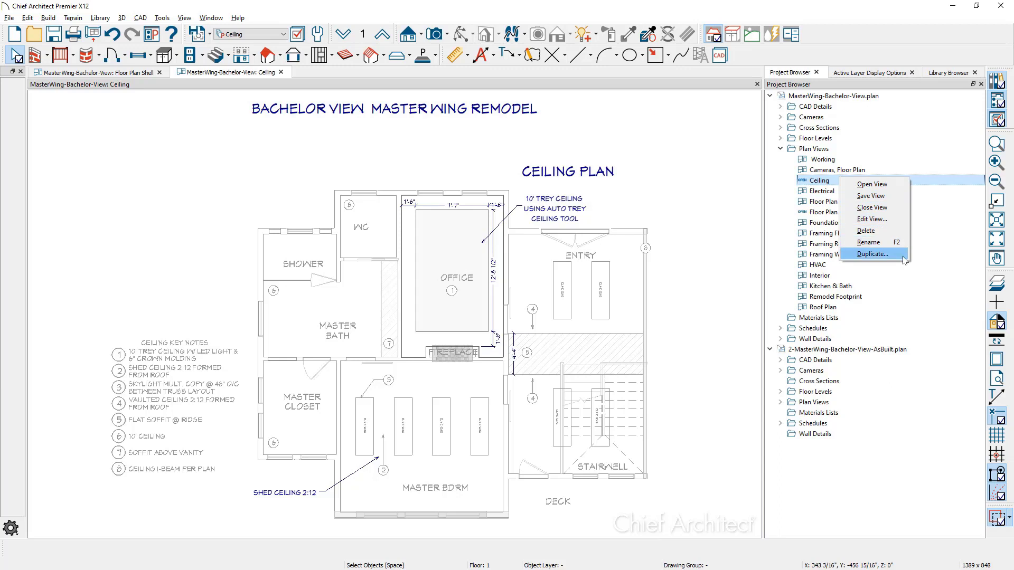
left_click(872, 254)
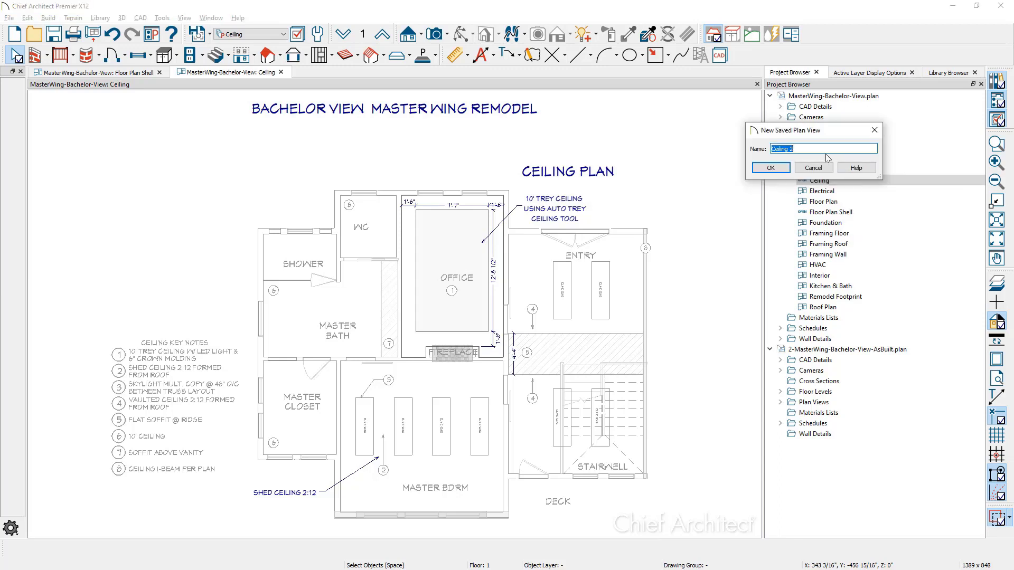
left_click(818, 148)
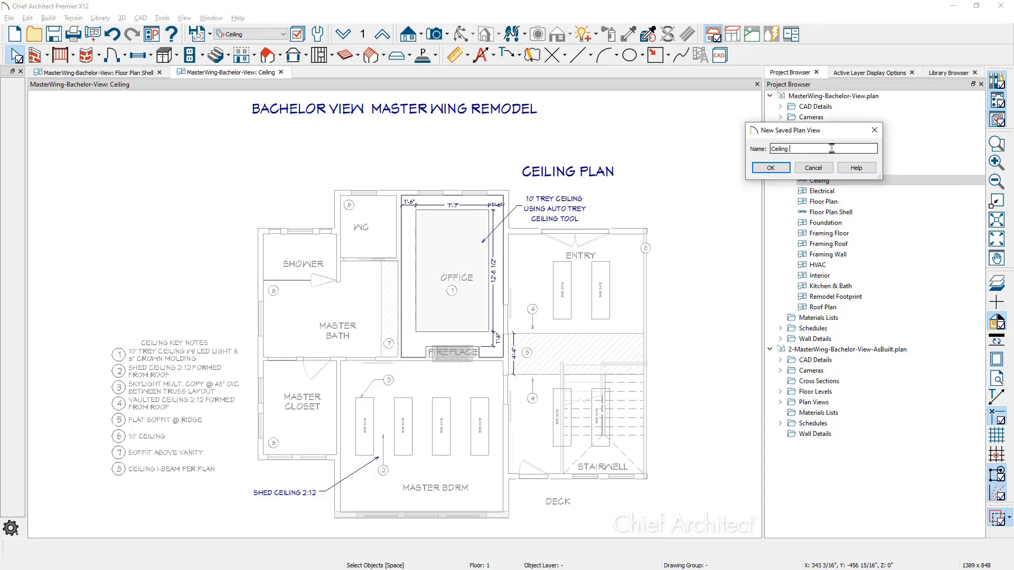
type("No Text")
left_click(782, 168)
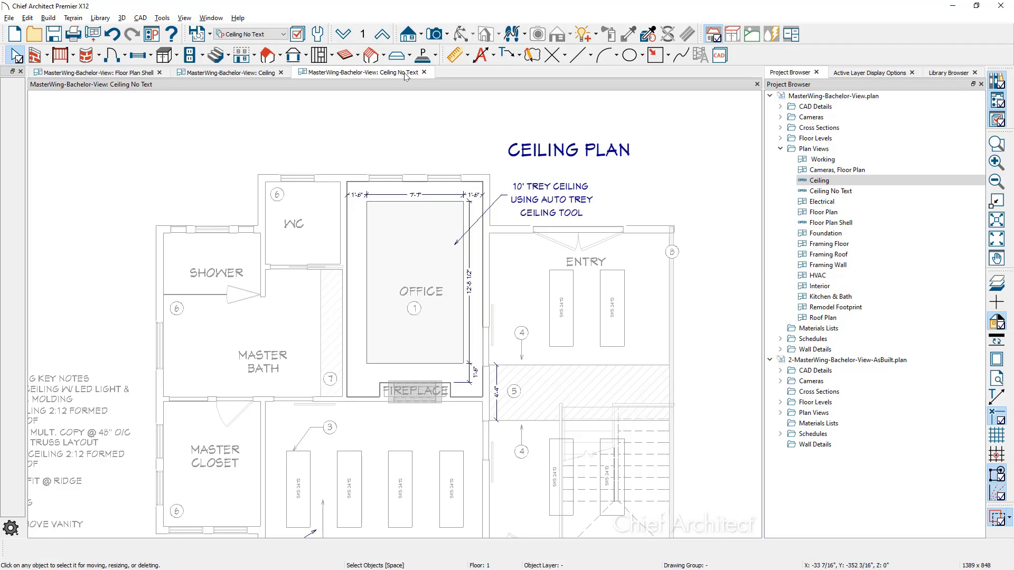
Step: Set the Ceiling No Text view's layer set to Ceiling No Text in its saved plan view specification
right_click(861, 192)
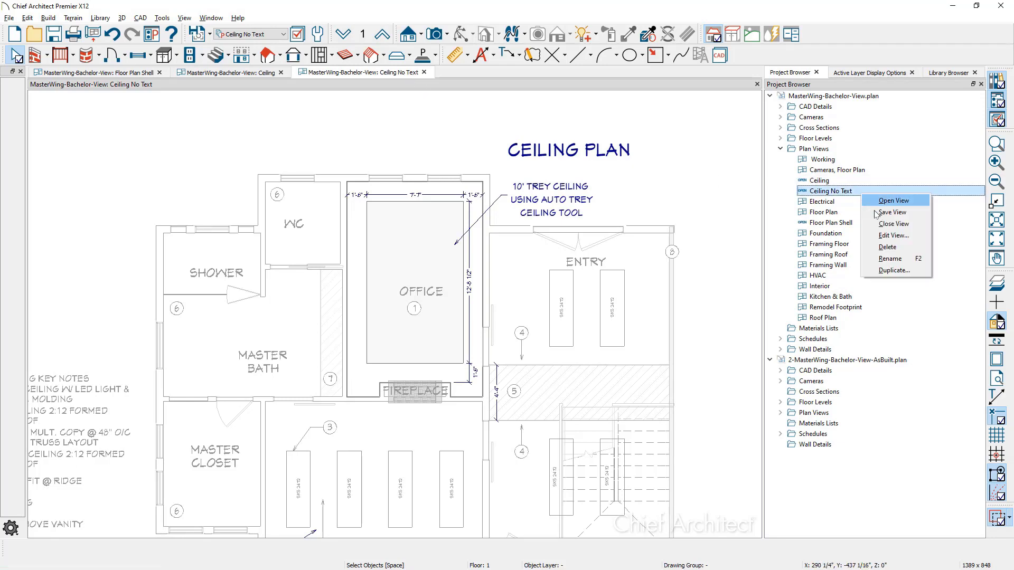
left_click(914, 242)
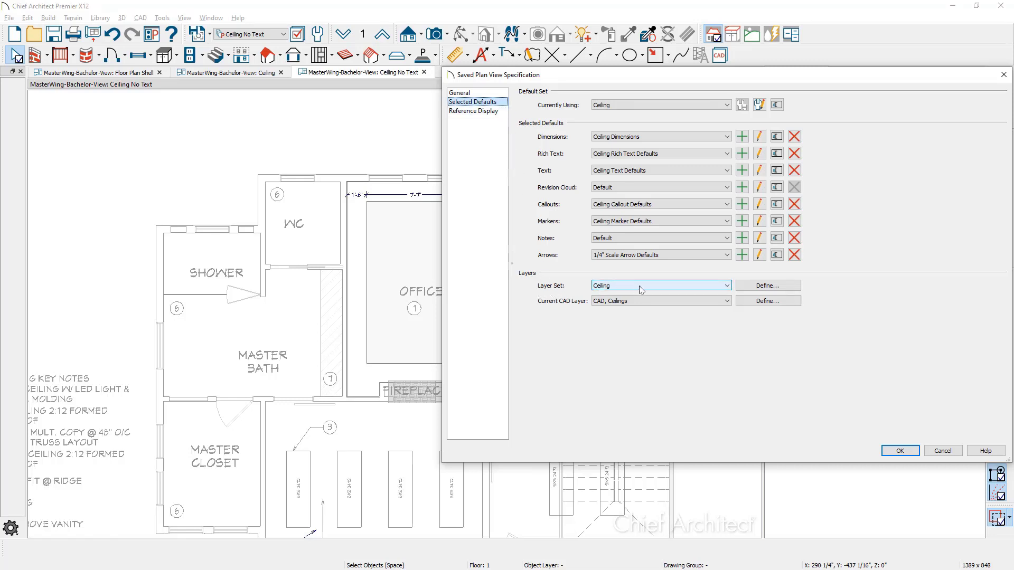
left_click(728, 286)
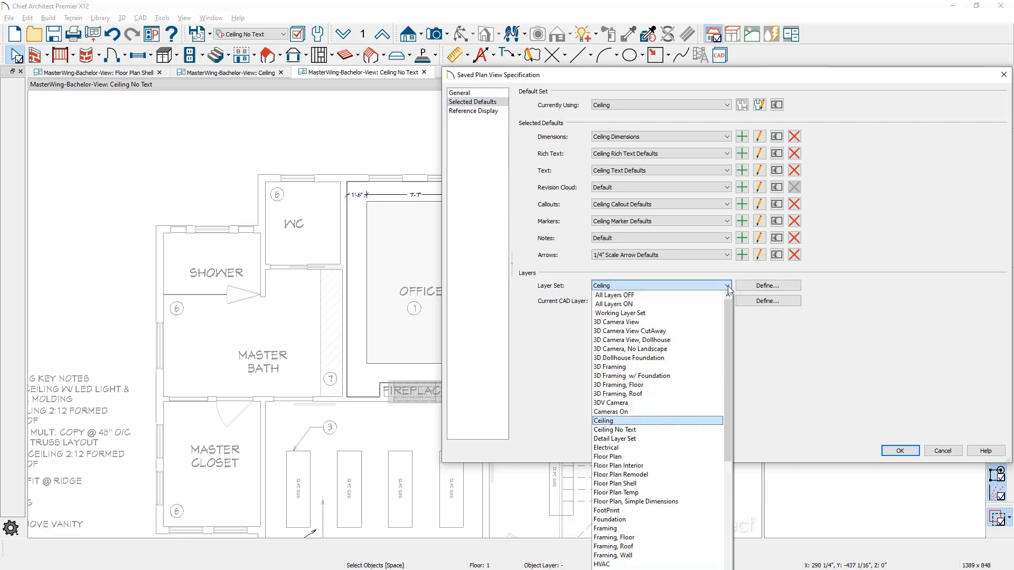
left_click(659, 430)
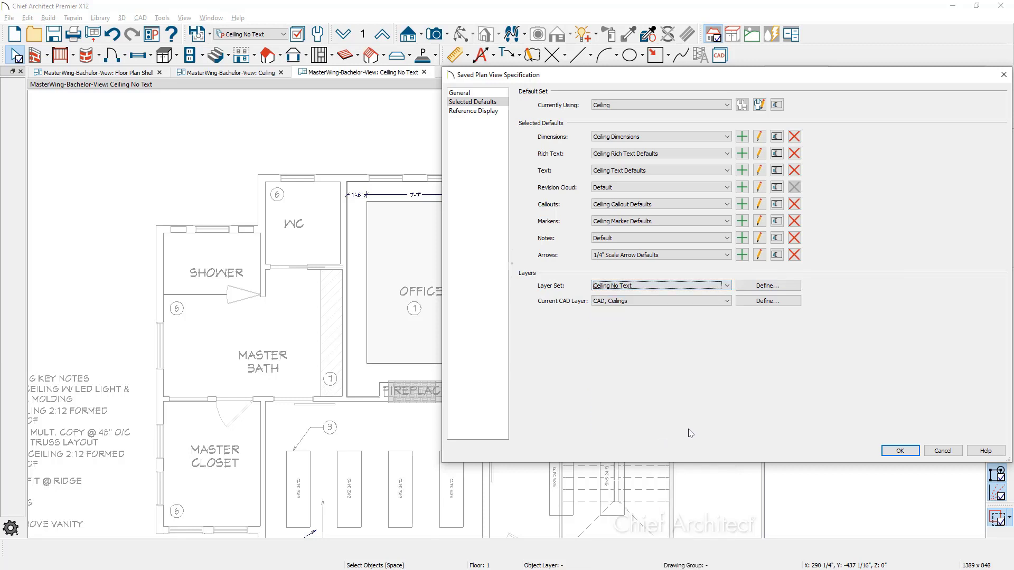
left_click(898, 450)
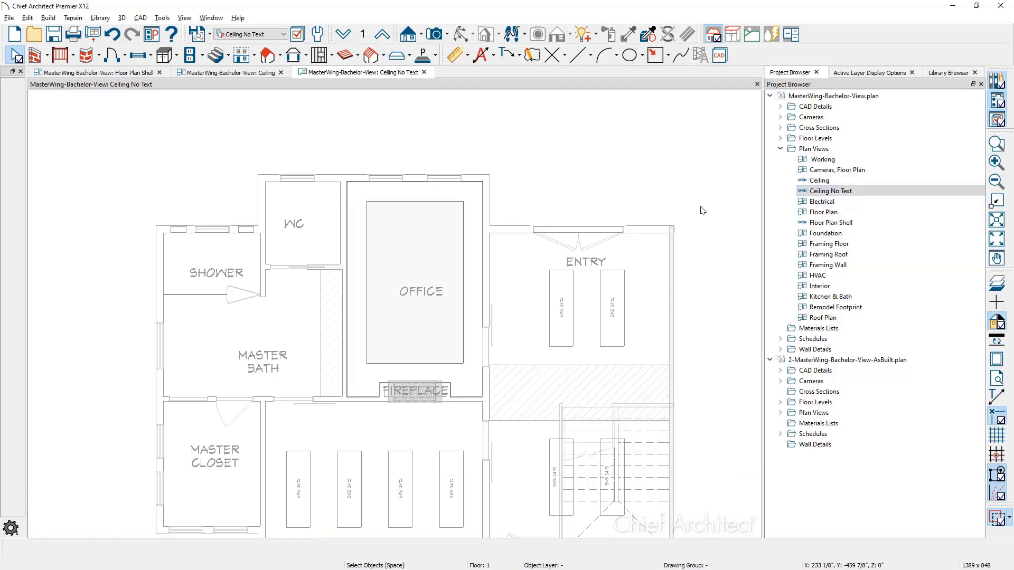
Step: Switch to the original Ceiling view and frame the office's trey ceiling closely
left_click(258, 74)
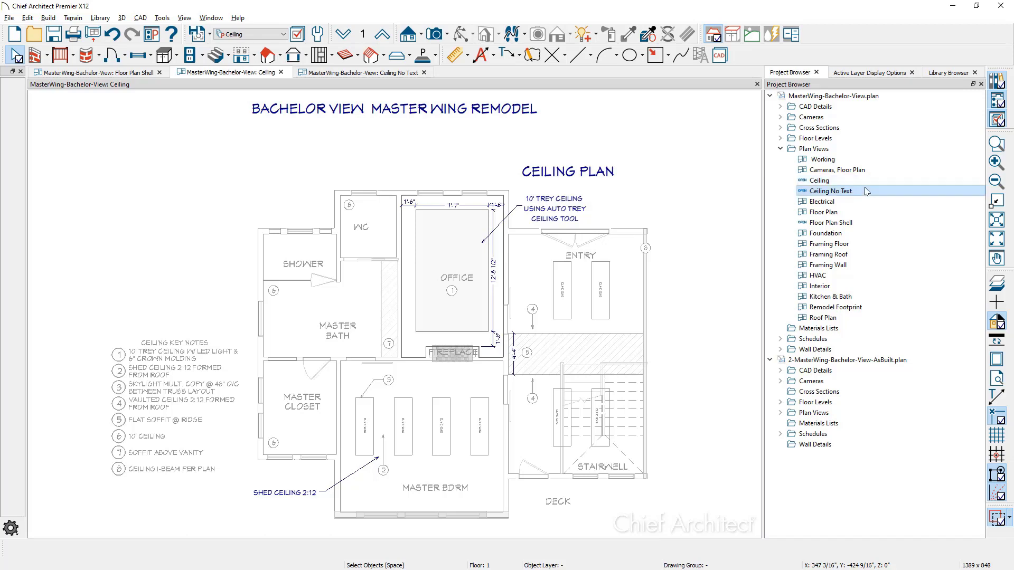
scroll(528, 233, "up", 3)
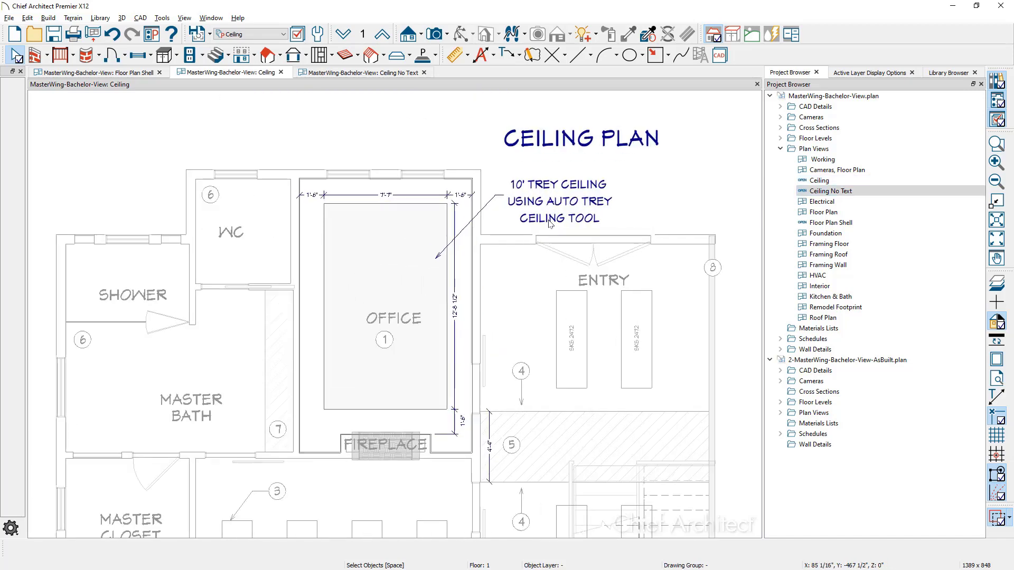
scroll(506, 255, "up", 1)
scroll(506, 255, "up", 1)
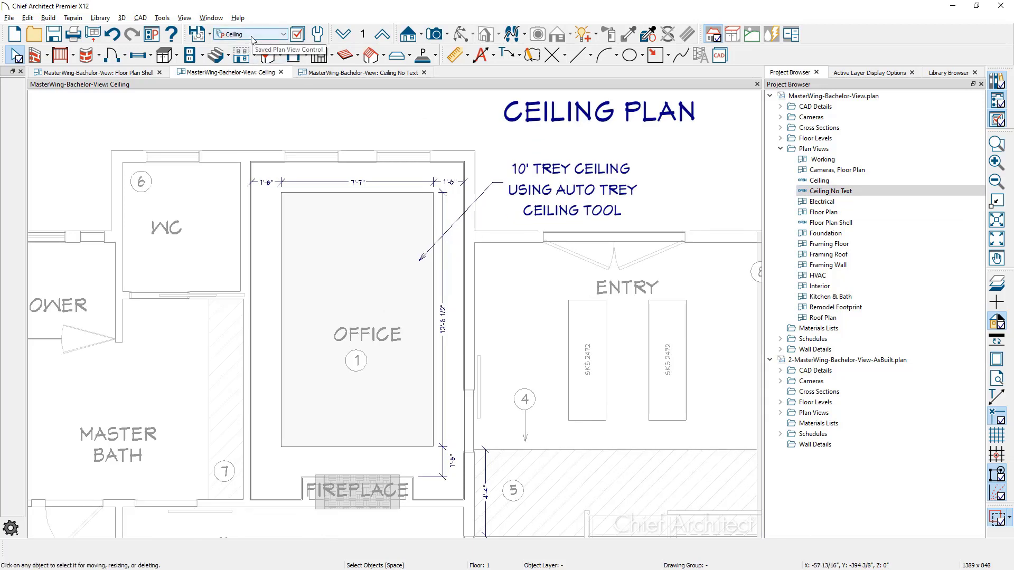
Step: Restrict the Ceiling view to the 1st Floor and turn on Remember Zoom/Rotation in its general specification settings
right_click(872, 181)
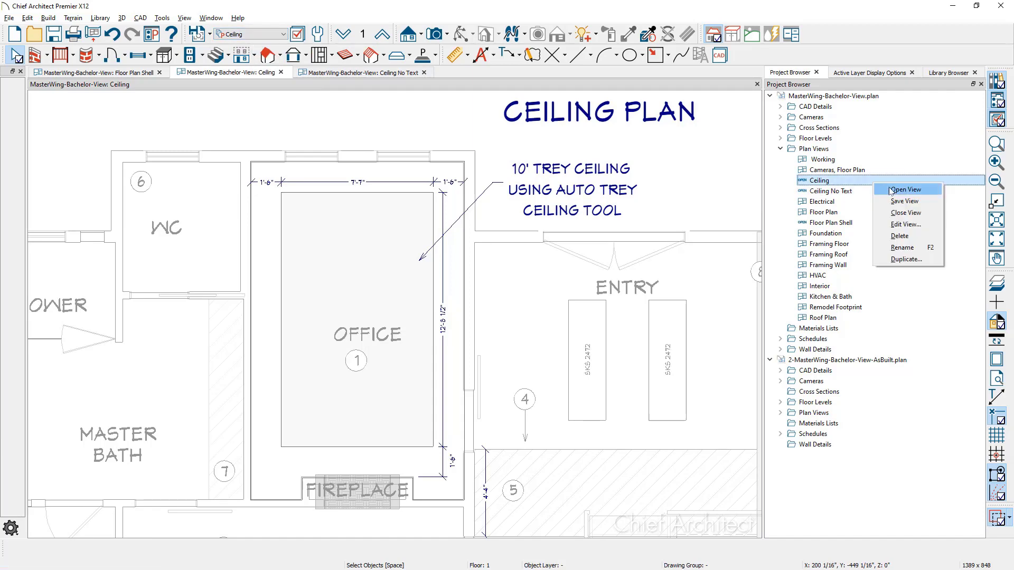
left_click(924, 225)
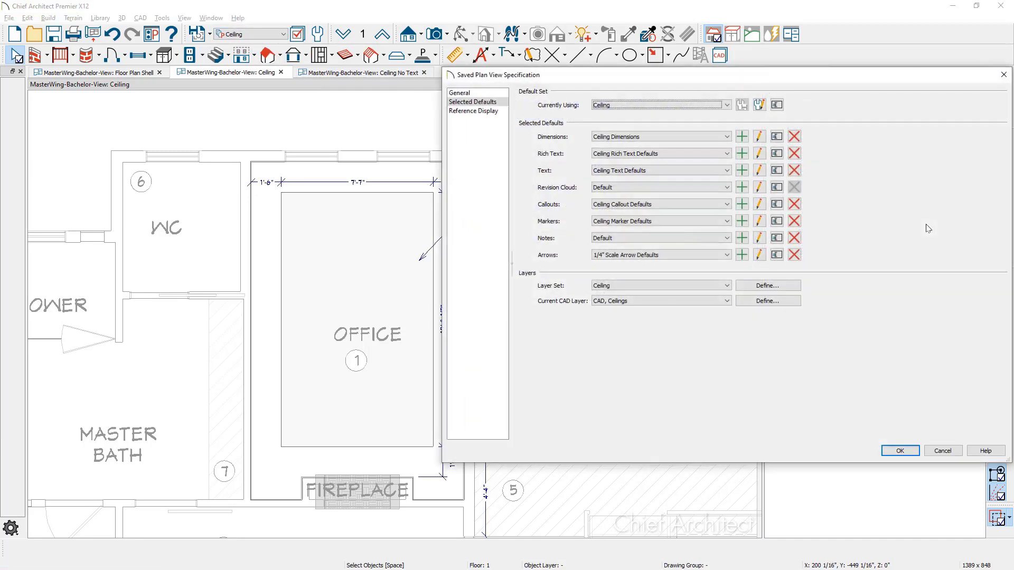
left_click(498, 93)
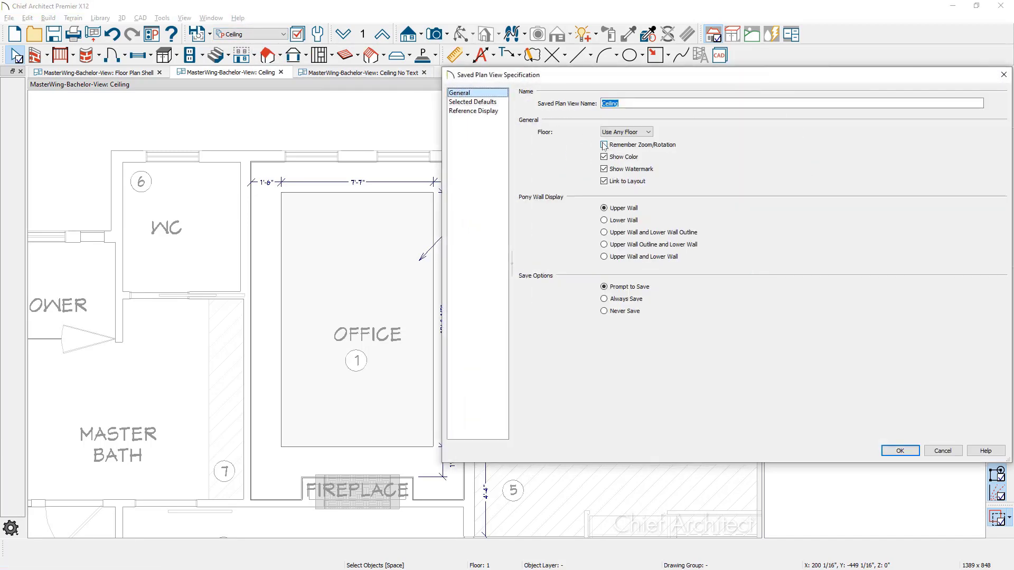
left_click(626, 132)
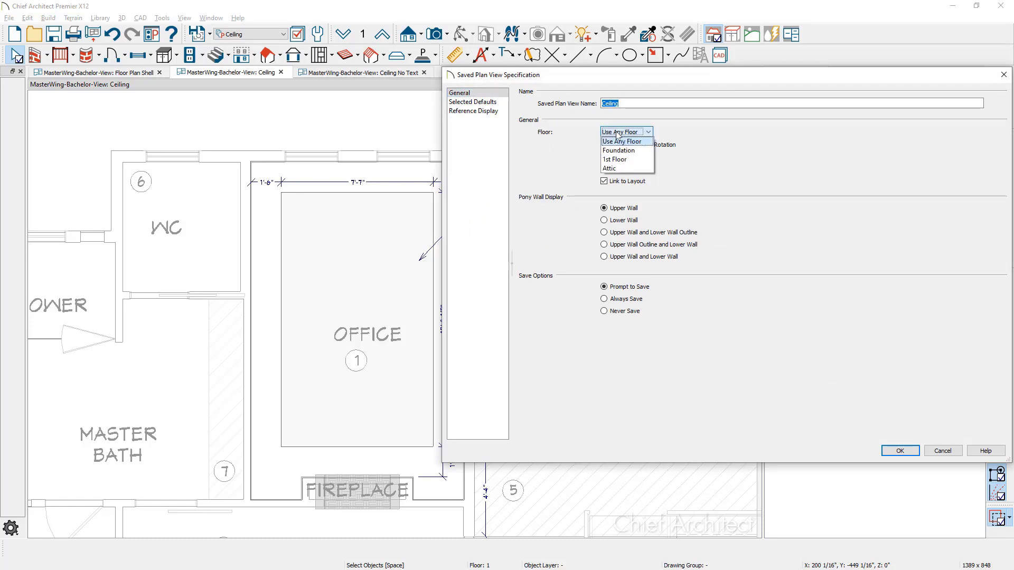
left_click(618, 160)
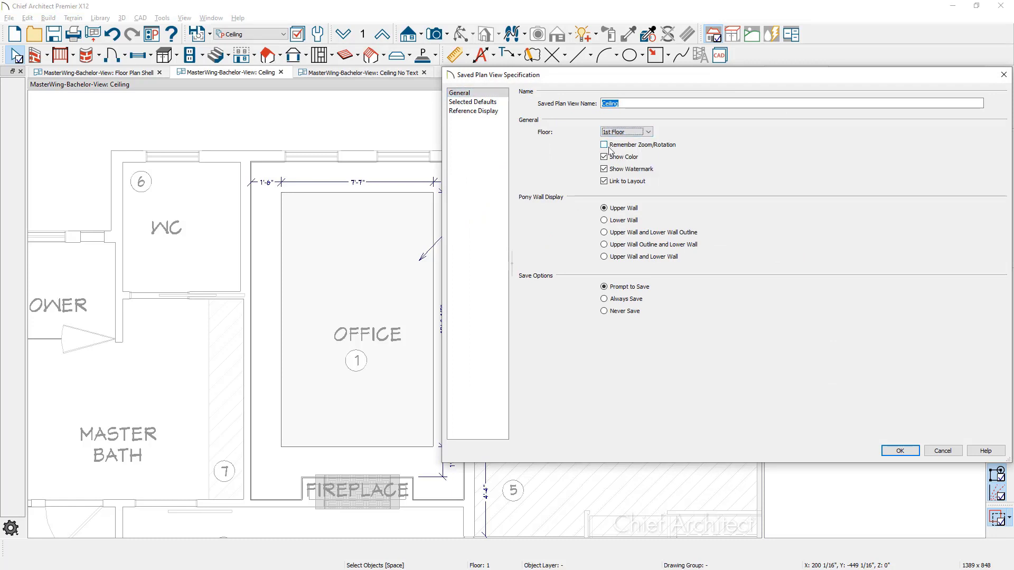
left_click(605, 148)
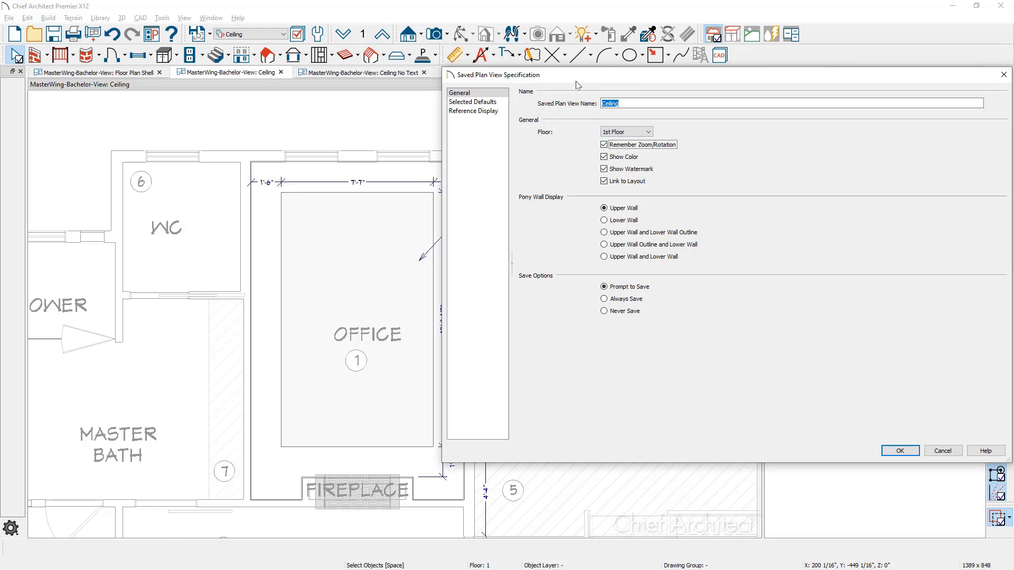
left_click_drag(577, 83, 638, 82)
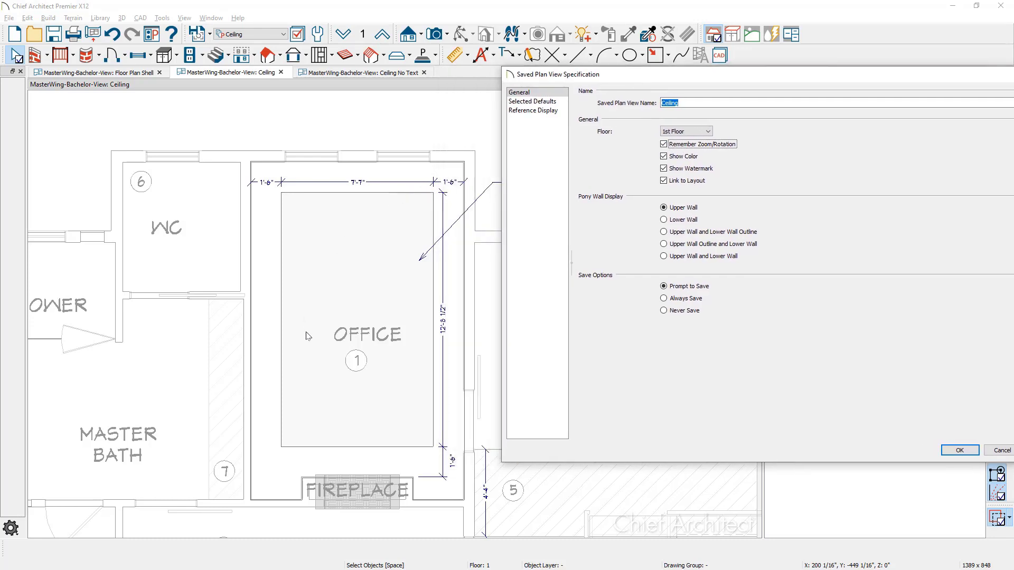
left_click(959, 451)
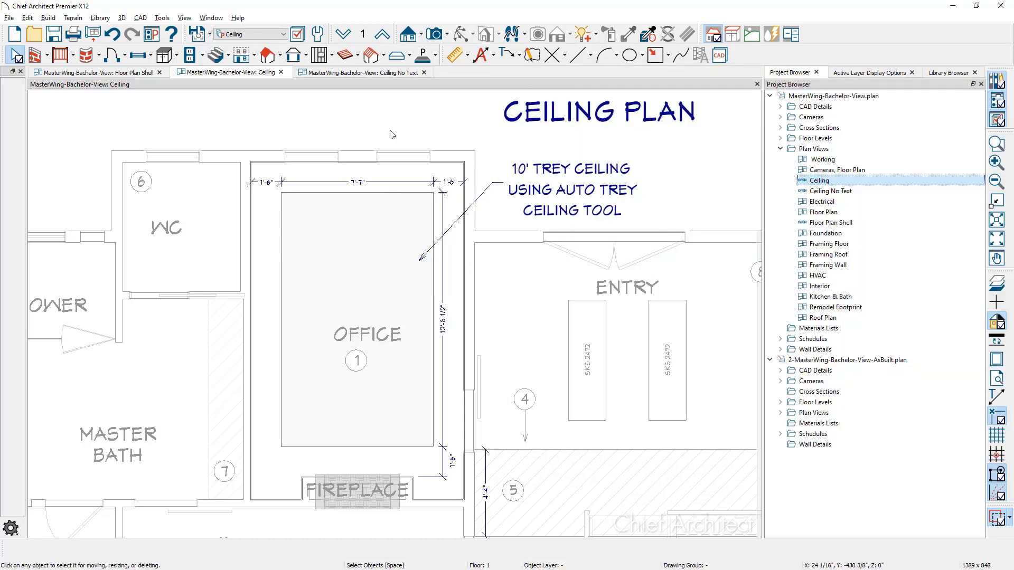
Step: Close the Ceiling view and reopen it to check its remembered zoom
left_click(281, 72)
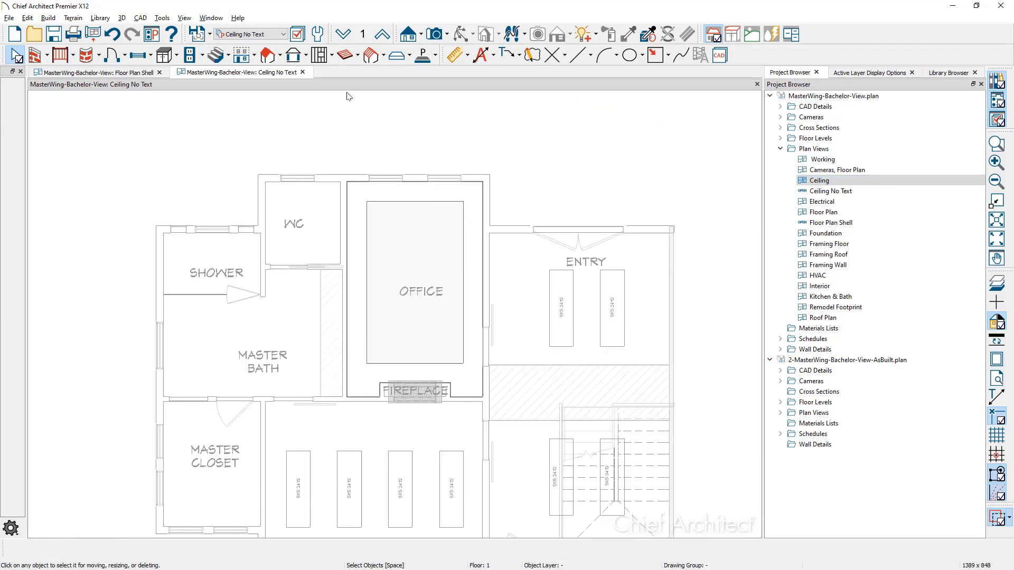
double_click(831, 180)
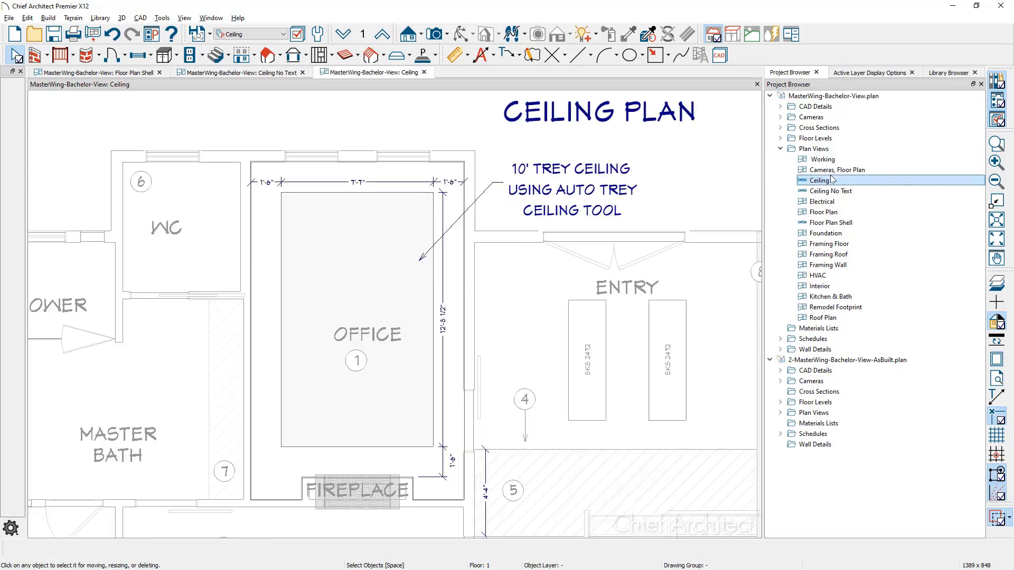